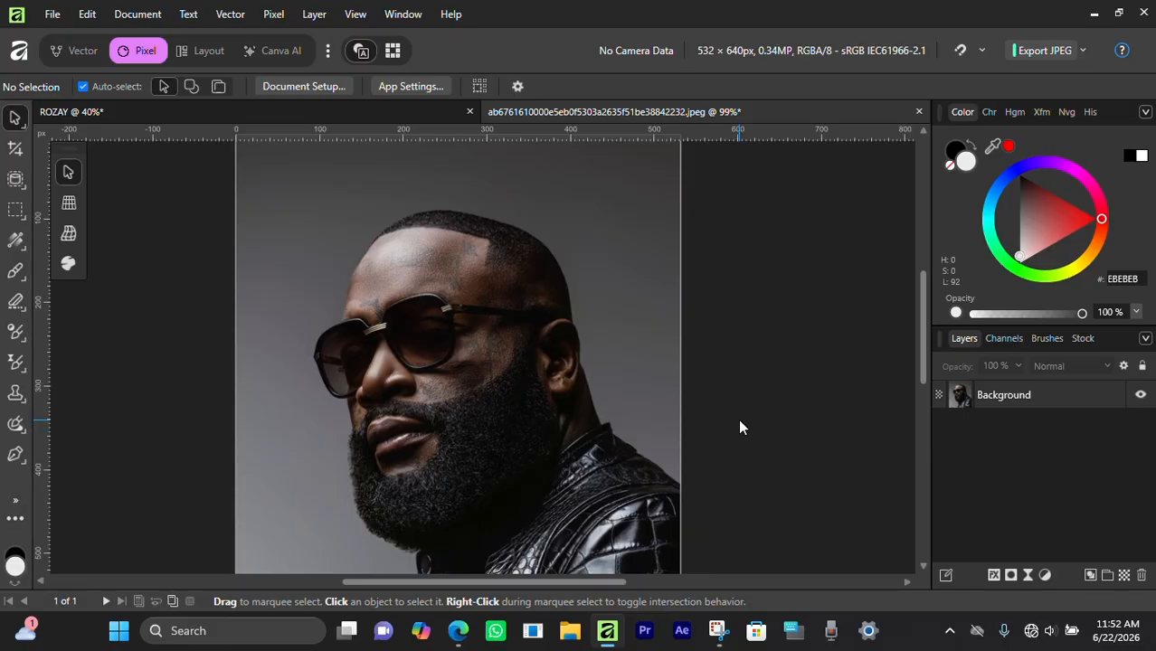
Step: Check whether an update is available and dismiss the result
{"action": "left_click", "coordinate": [450, 15]}
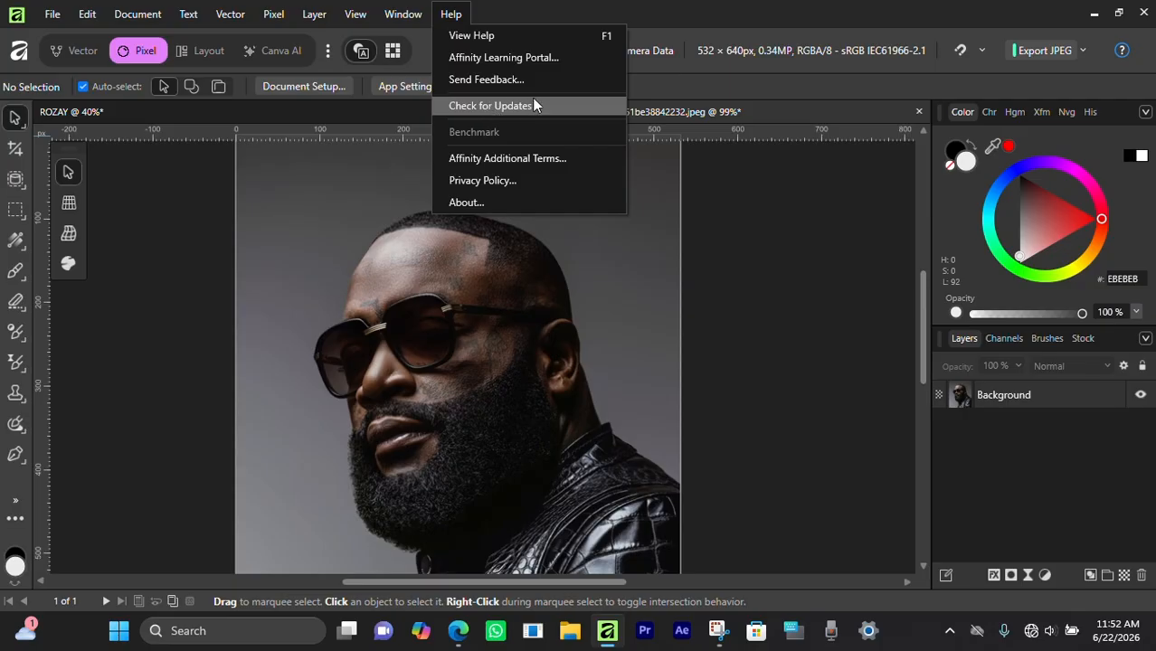
{"action": "left_click", "coordinate": [494, 106]}
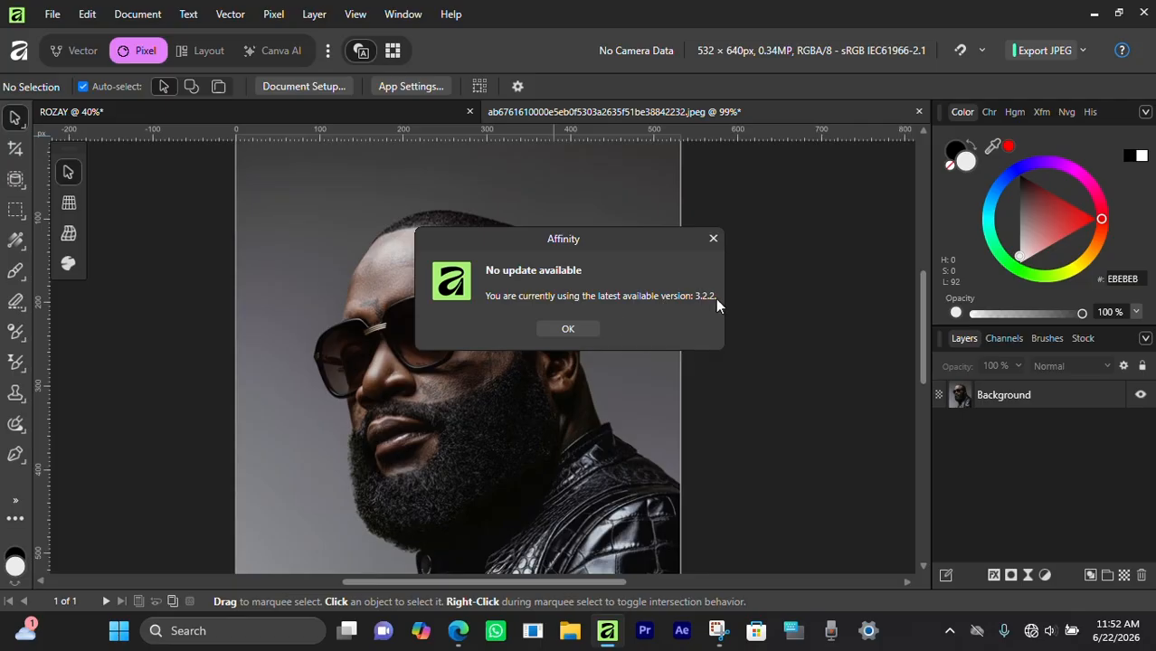
{"action": "left_click", "coordinate": [564, 331]}
Step: Select the whole man in the portrait's Background layer with the Object Selection tool
{"action": "left_click", "coordinate": [416, 328]}
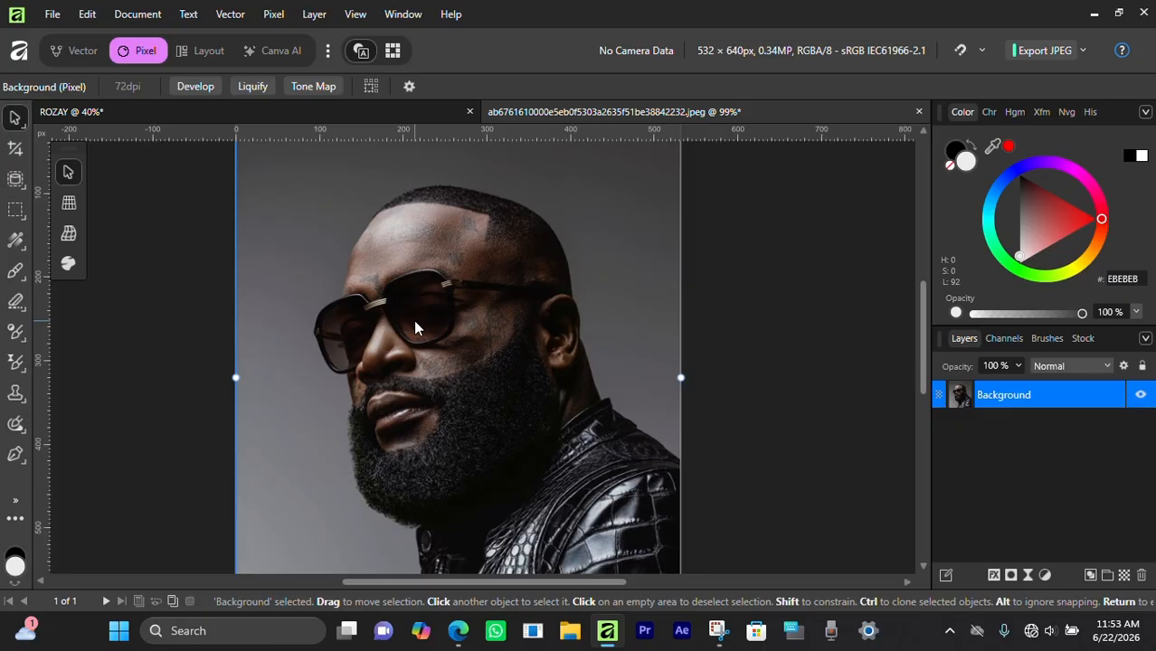
{"action": "scroll", "coordinate": [479, 275], "scroll_direction": "down", "scroll_amount": 1}
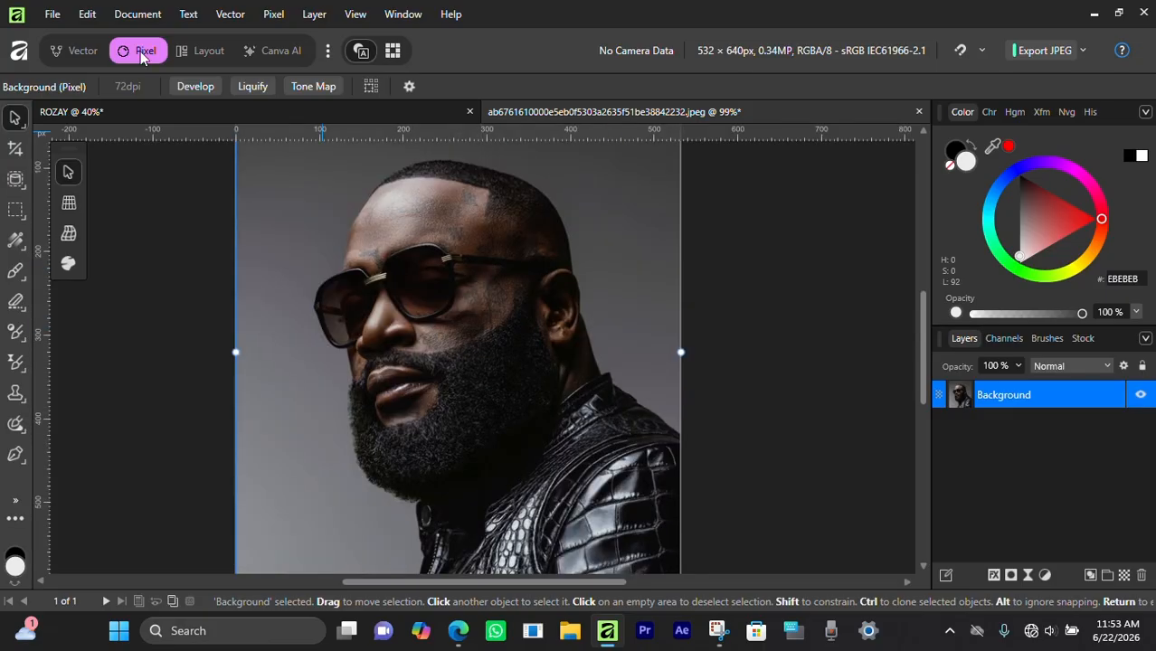
{"action": "left_click", "coordinate": [22, 183]}
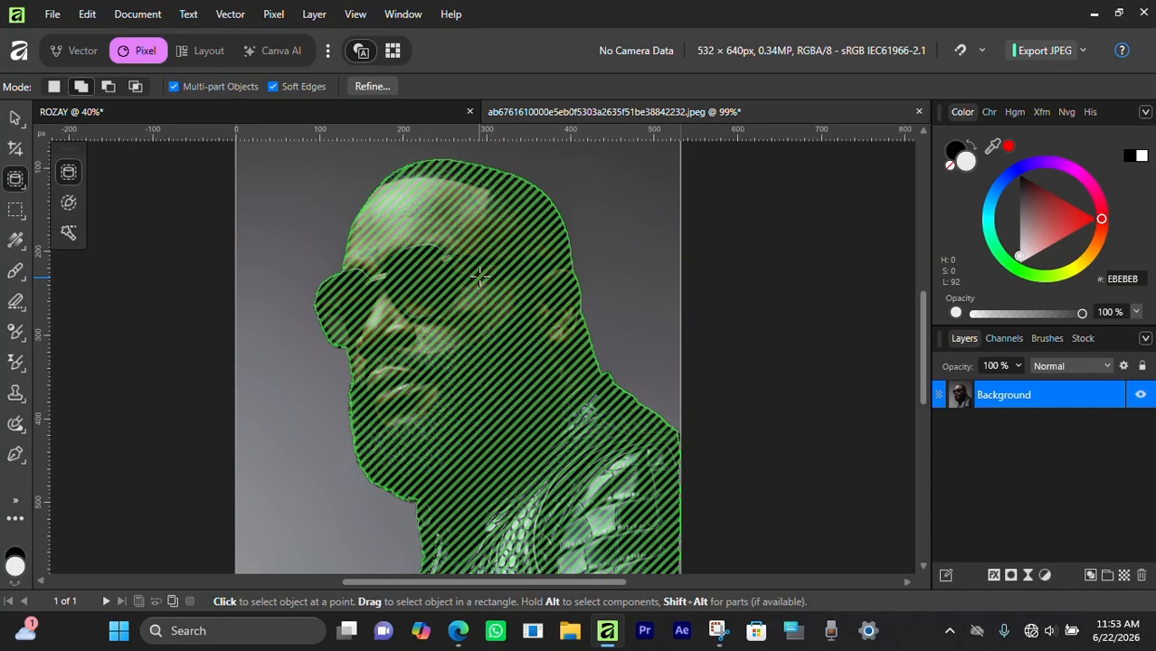
{"action": "left_click", "coordinate": [479, 277]}
{"action": "scroll", "coordinate": [368, 340], "scroll_direction": "down", "scroll_amount": 1}
{"action": "scroll", "coordinate": [369, 339], "scroll_direction": "up", "scroll_amount": 4}
{"action": "scroll", "coordinate": [387, 400], "scroll_direction": "up", "scroll_amount": 1}
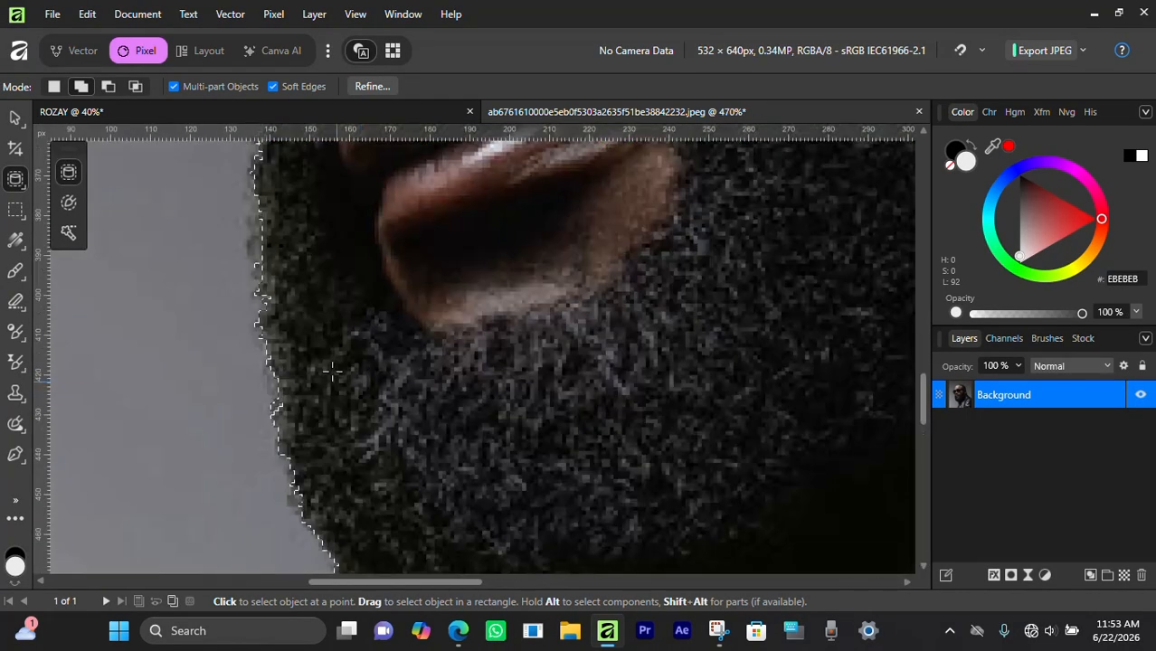
{"action": "scroll", "coordinate": [332, 369], "scroll_direction": "down", "scroll_amount": 5}
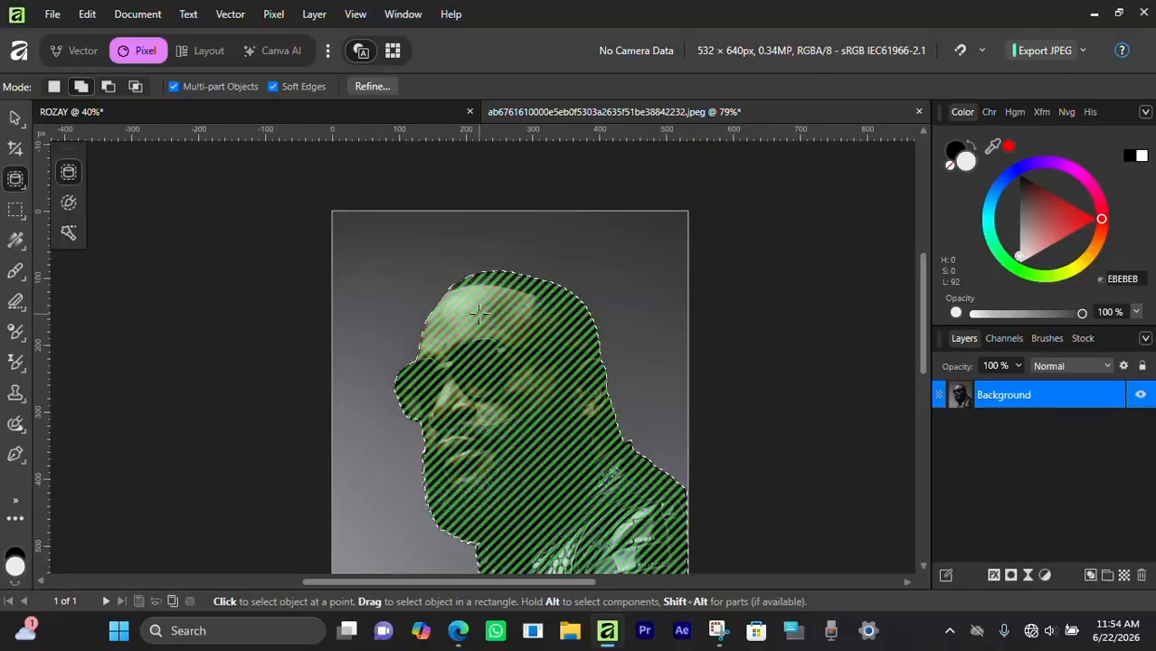
Step: Start refining the selection and move the Refine Selection dialog clear of the portrait
{"action": "left_click", "coordinate": [372, 86]}
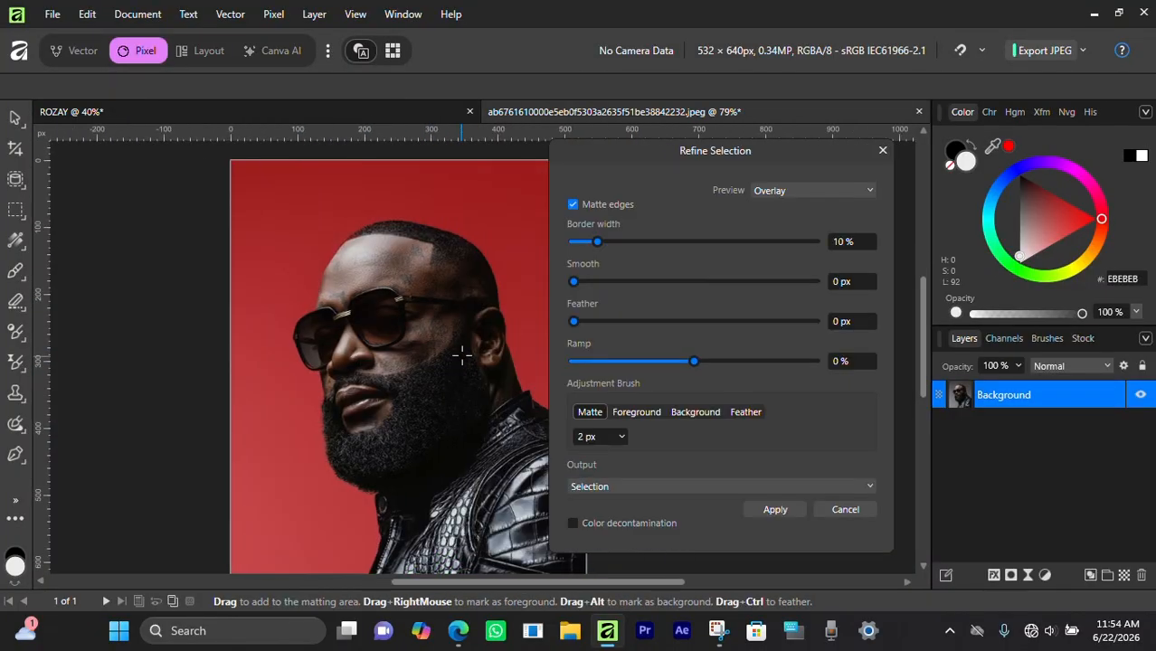
{"action": "scroll", "coordinate": [462, 356], "scroll_direction": "right", "scroll_amount": 4}
{"action": "scroll", "coordinate": [462, 355], "scroll_direction": "down", "scroll_amount": 3}
{"action": "scroll", "coordinate": [462, 356], "scroll_direction": "up", "scroll_amount": 3}
{"action": "scroll", "coordinate": [461, 356], "scroll_direction": "left", "scroll_amount": 3}
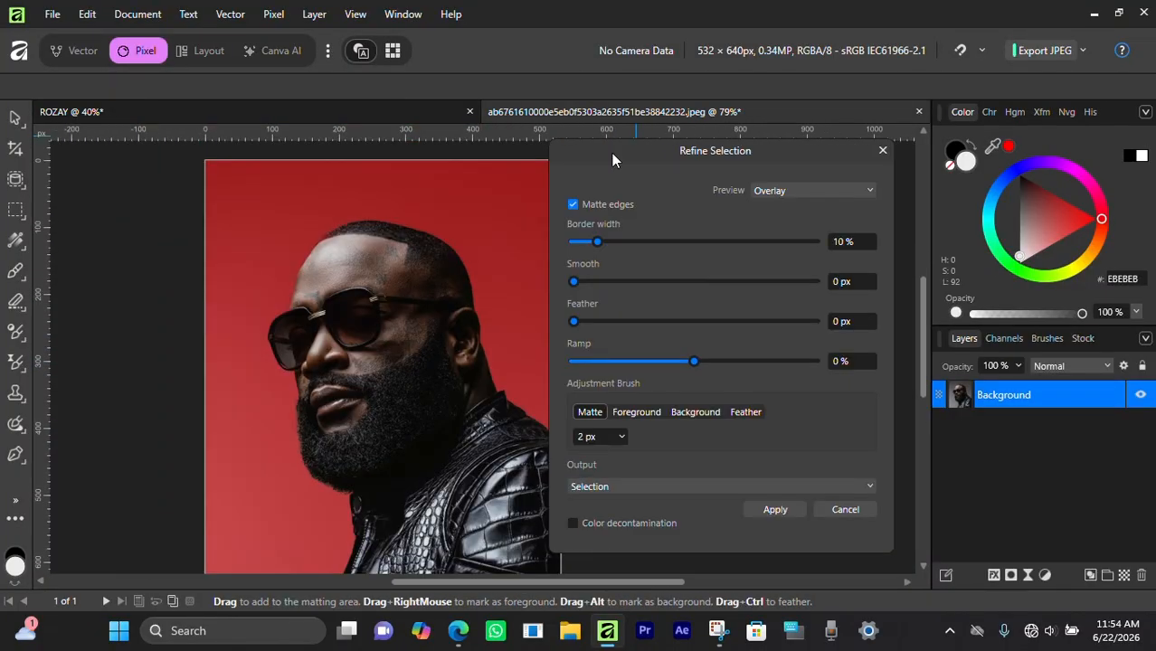
{"action": "left_click_drag", "start_coordinate": [612, 153], "coordinate": [652, 174]}
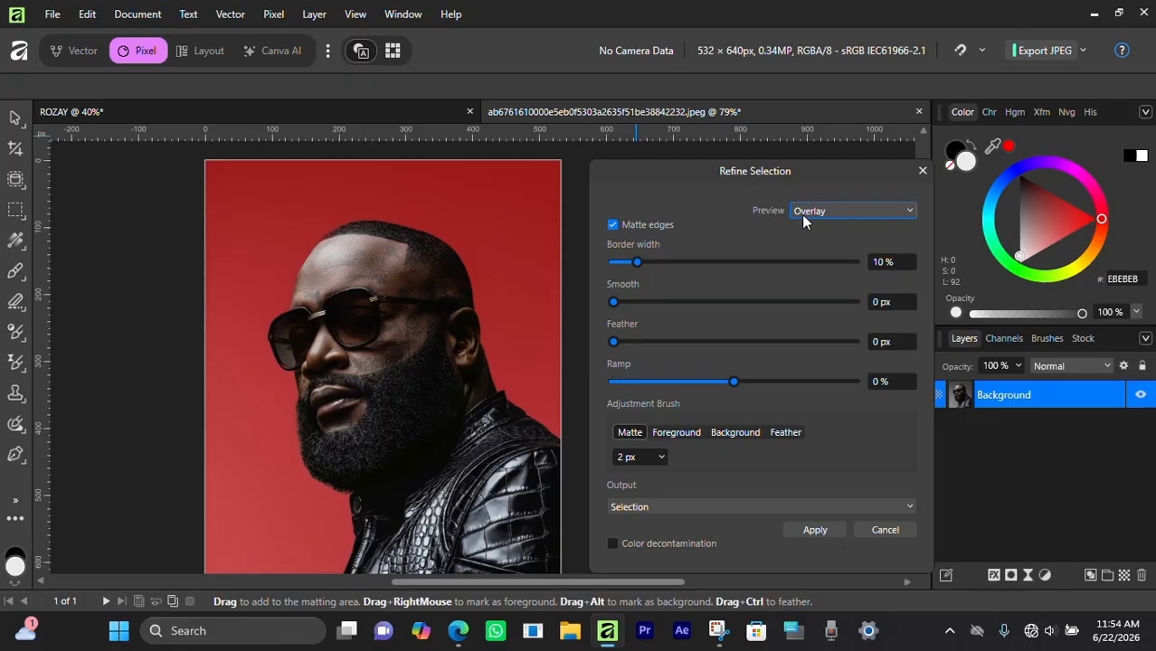
{"action": "scroll", "coordinate": [356, 339], "scroll_direction": "up", "scroll_amount": 2}
{"action": "scroll", "coordinate": [361, 280], "scroll_direction": "down", "scroll_amount": 2}
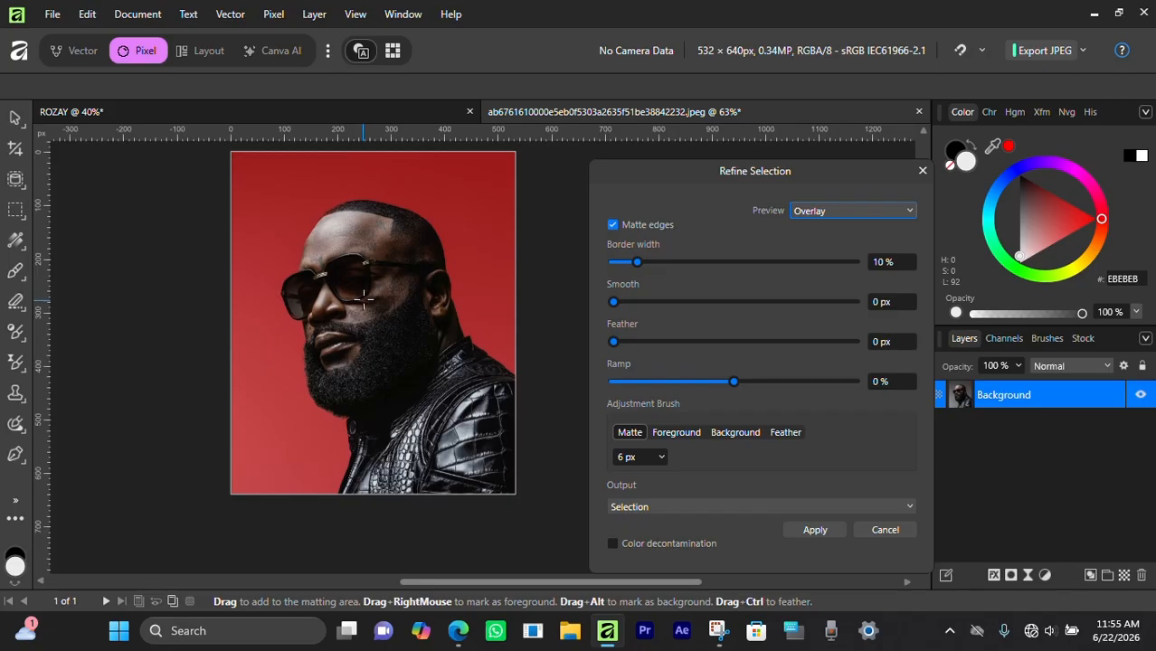
Step: Paint a matte area along the forehead edge and hairline with a 28 px adjustment brush
{"action": "scroll", "coordinate": [365, 299], "scroll_direction": "up", "scroll_amount": 5}
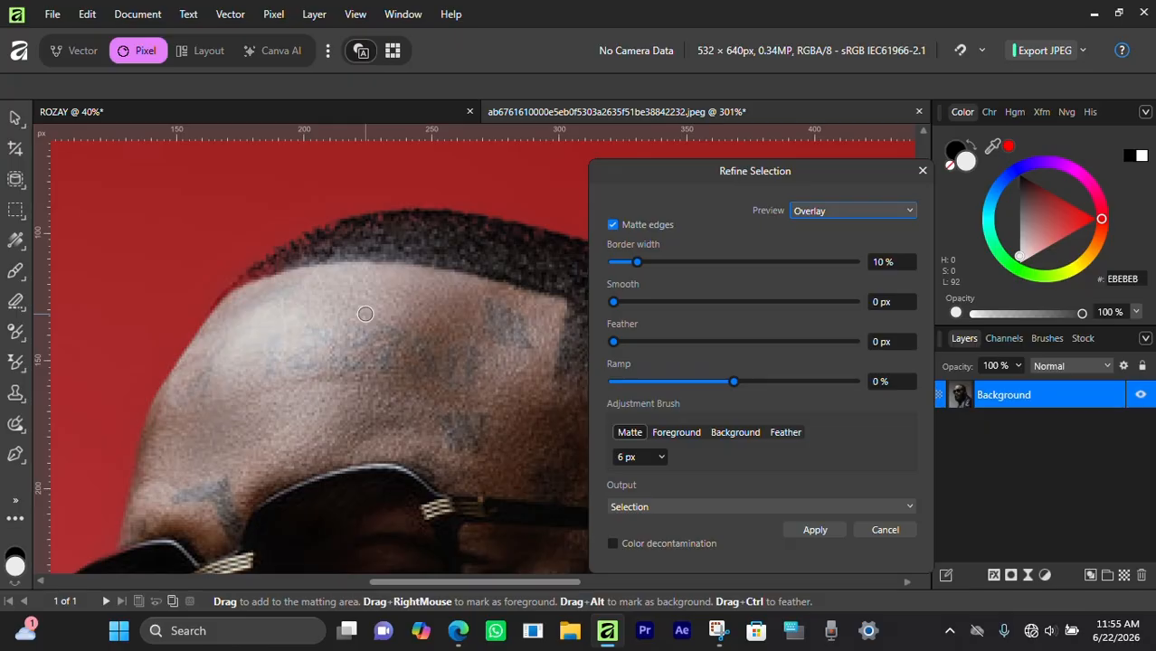
{"action": "key", "text": "bracketright"}
{"action": "key", "text": "bracketright"}
{"action": "key", "text": "bracketright"}
{"action": "key", "text": "bracketright"}
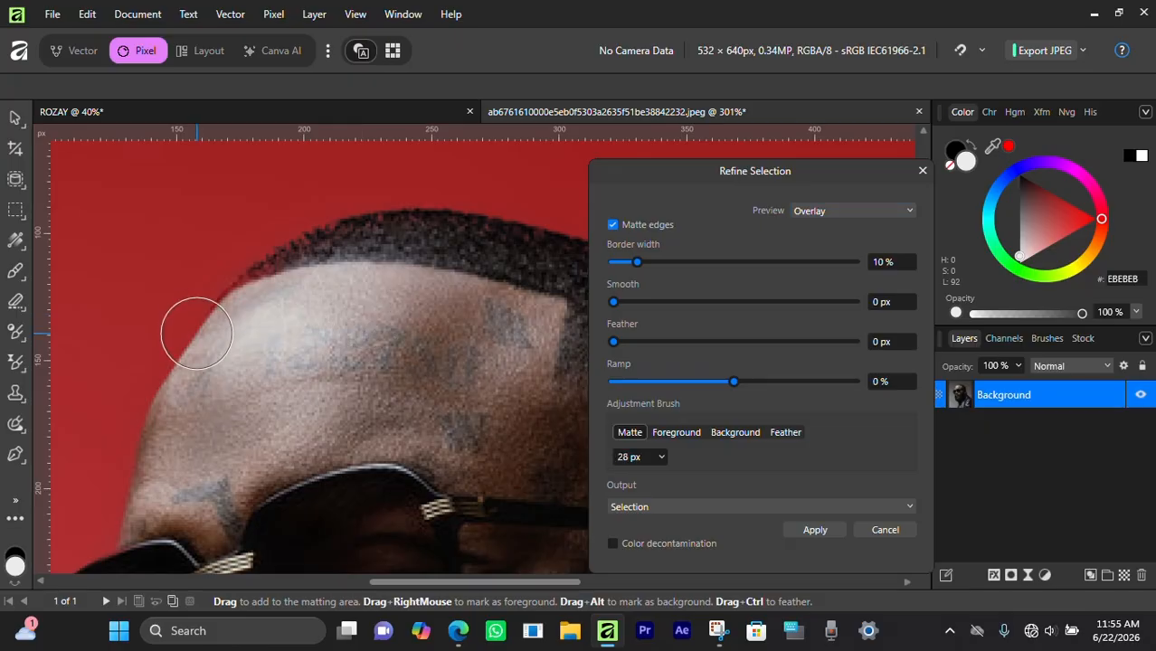
{"action": "left_click_drag", "start_coordinate": [197, 324], "coordinate": [465, 246]}
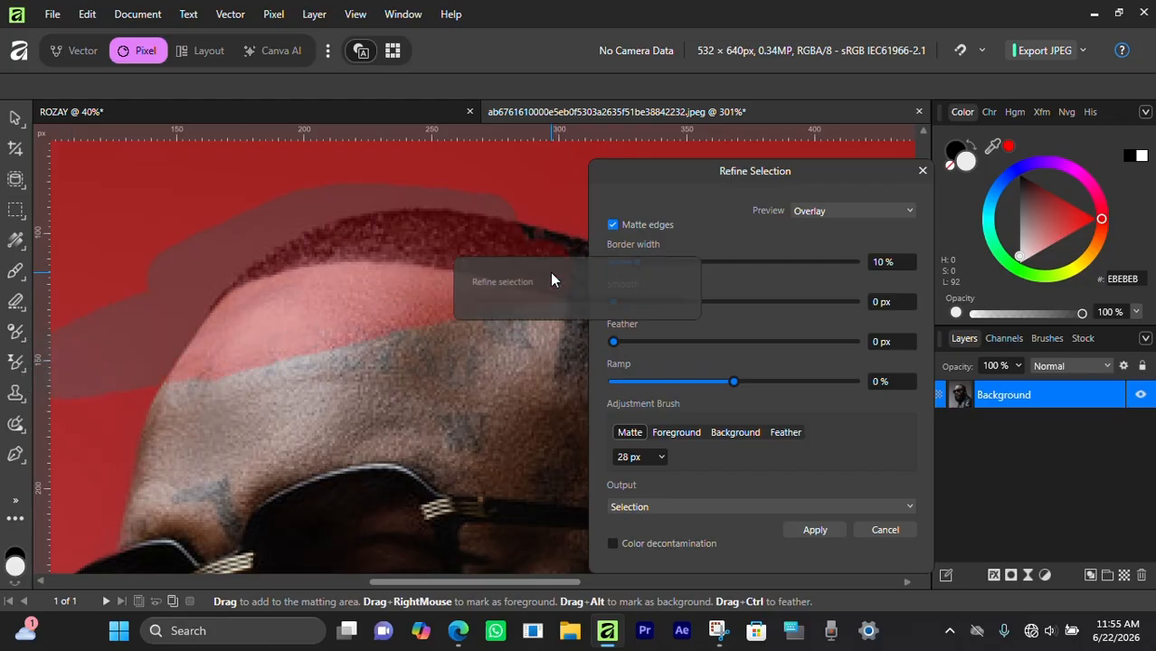
{"action": "scroll", "coordinate": [347, 294], "scroll_direction": "down", "scroll_amount": 4}
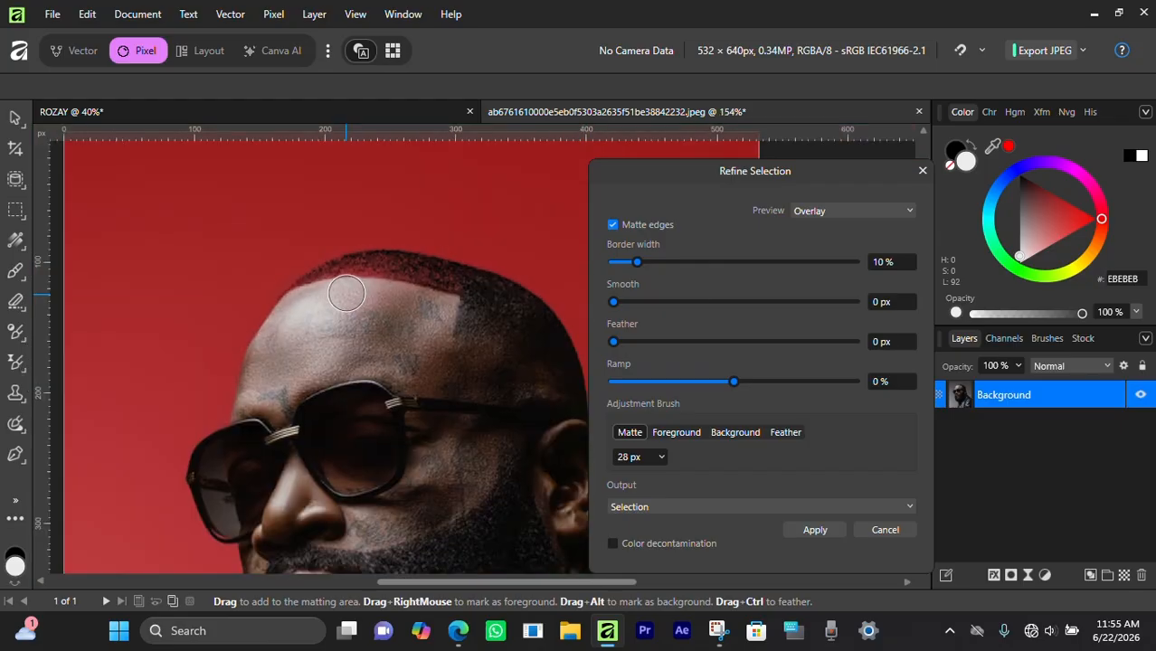
{"action": "scroll", "coordinate": [362, 286], "scroll_direction": "up", "scroll_amount": 3}
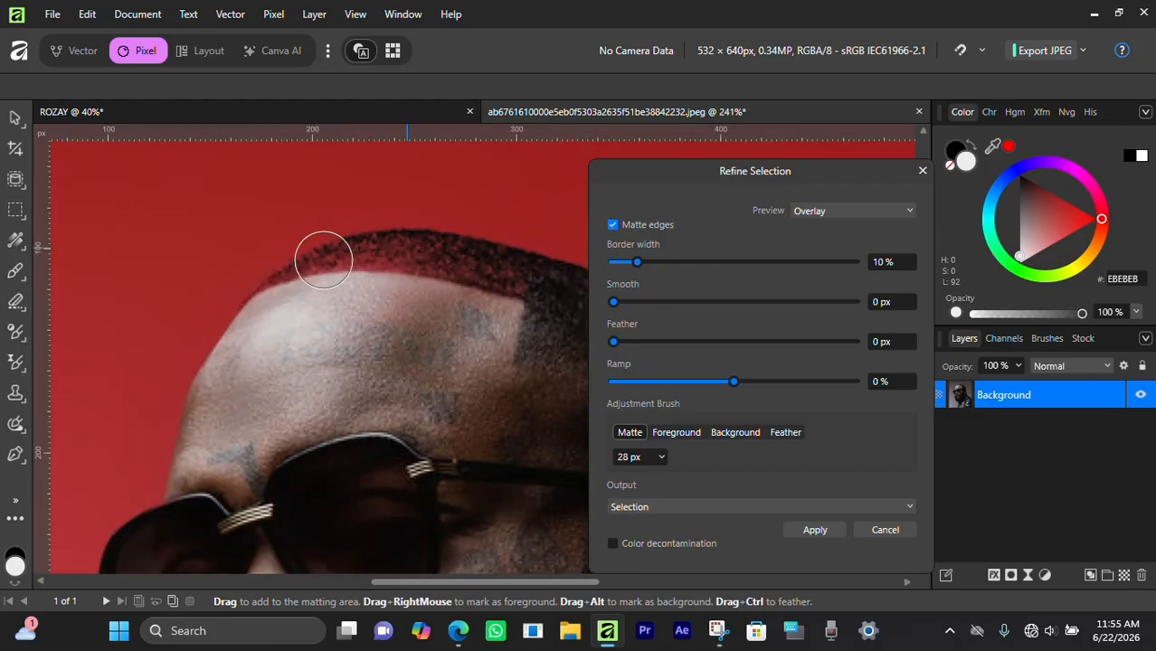
{"action": "scroll", "coordinate": [348, 308], "scroll_direction": "down", "scroll_amount": 3}
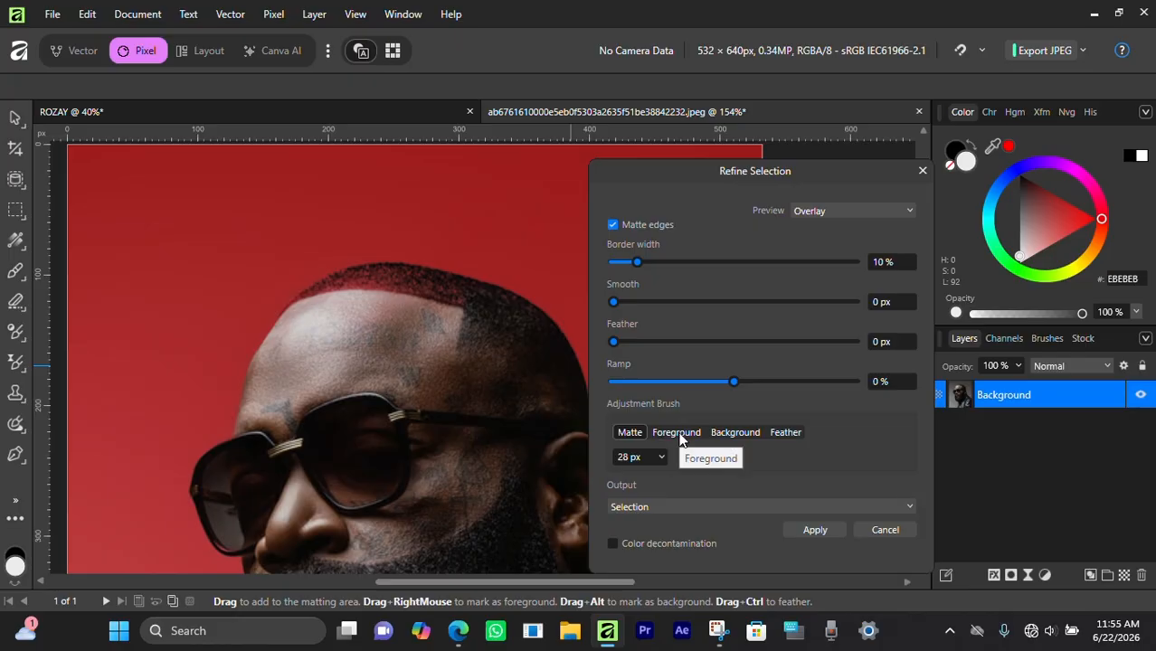
Step: Mark the hair and upper forehead as foreground with the adjustment brush, reducing its size to 4 px for the hairline edge
{"action": "left_click", "coordinate": [678, 434]}
{"action": "scroll", "coordinate": [430, 303], "scroll_direction": "up", "scroll_amount": 3}
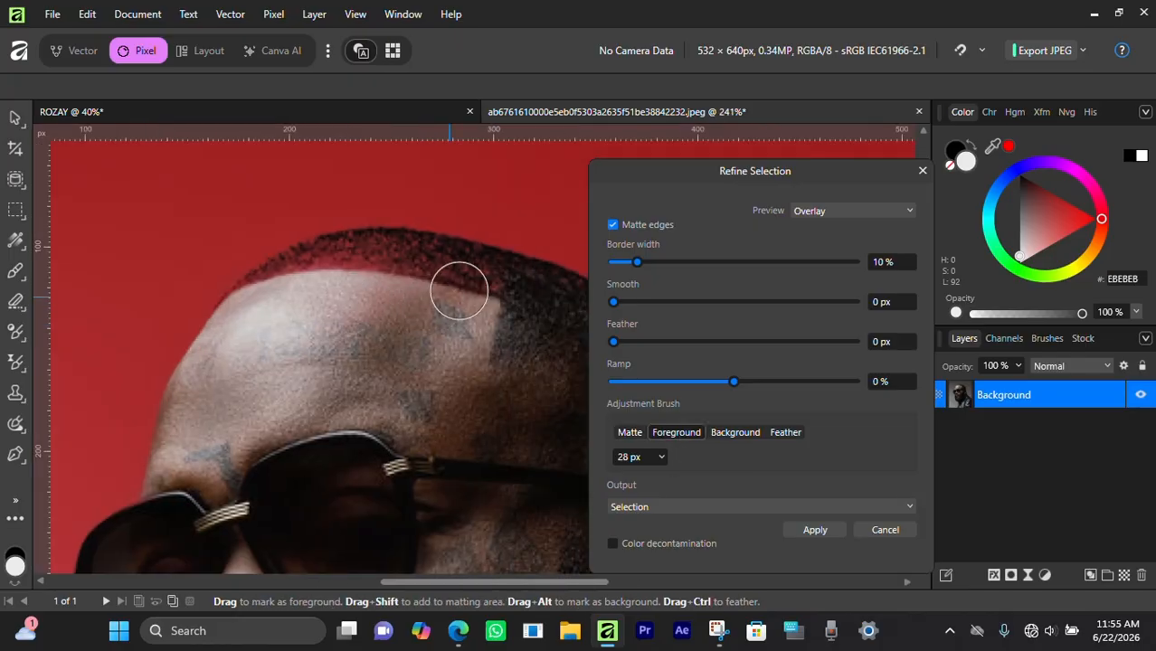
{"action": "mouse_move", "coordinate": [423, 267]}
{"action": "left_mouse_down"}
{"action": "mouse_move", "coordinate": [340, 263]}
{"action": "mouse_move", "coordinate": [225, 357]}
{"action": "mouse_move", "coordinate": [387, 339]}
{"action": "mouse_move", "coordinate": [299, 331]}
{"action": "left_mouse_up"}
{"action": "key", "text": "bracketleft"}
{"action": "key", "text": "bracketleft"}
{"action": "key", "text": "bracketleft"}
{"action": "key", "text": "bracketleft"}
{"action": "key", "text": "bracketleft"}
{"action": "key", "text": "bracketleft"}
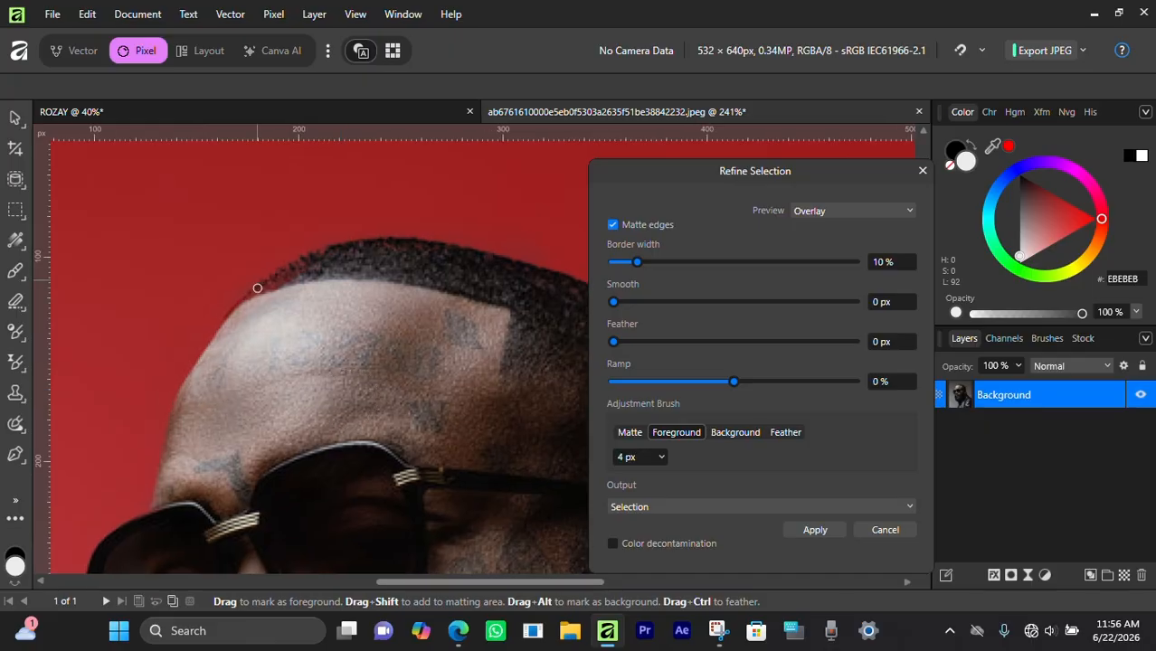
{"action": "scroll", "coordinate": [263, 297], "scroll_direction": "up", "scroll_amount": 3}
{"action": "scroll", "coordinate": [330, 248], "scroll_direction": "down", "scroll_amount": 5}
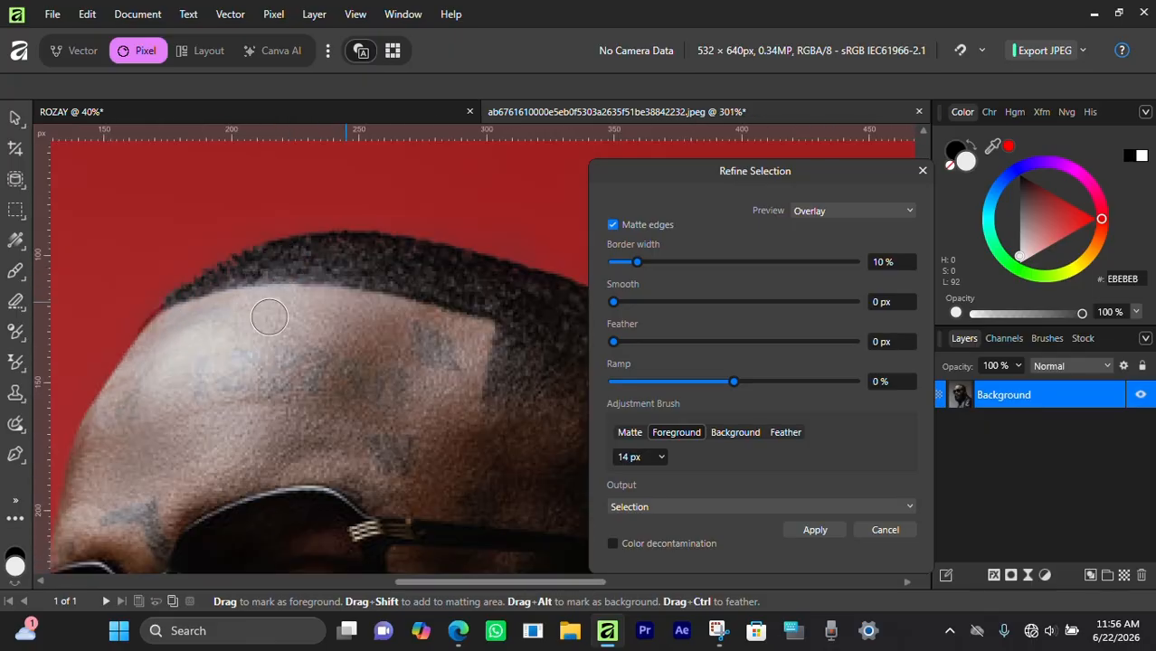
Step: Preview the cutout on a black matte and enable color decontamination to output a new decontaminated layer
{"action": "scroll", "coordinate": [431, 346], "scroll_direction": "down", "scroll_amount": 5}
{"action": "scroll", "coordinate": [431, 346], "scroll_direction": "right", "scroll_amount": 4}
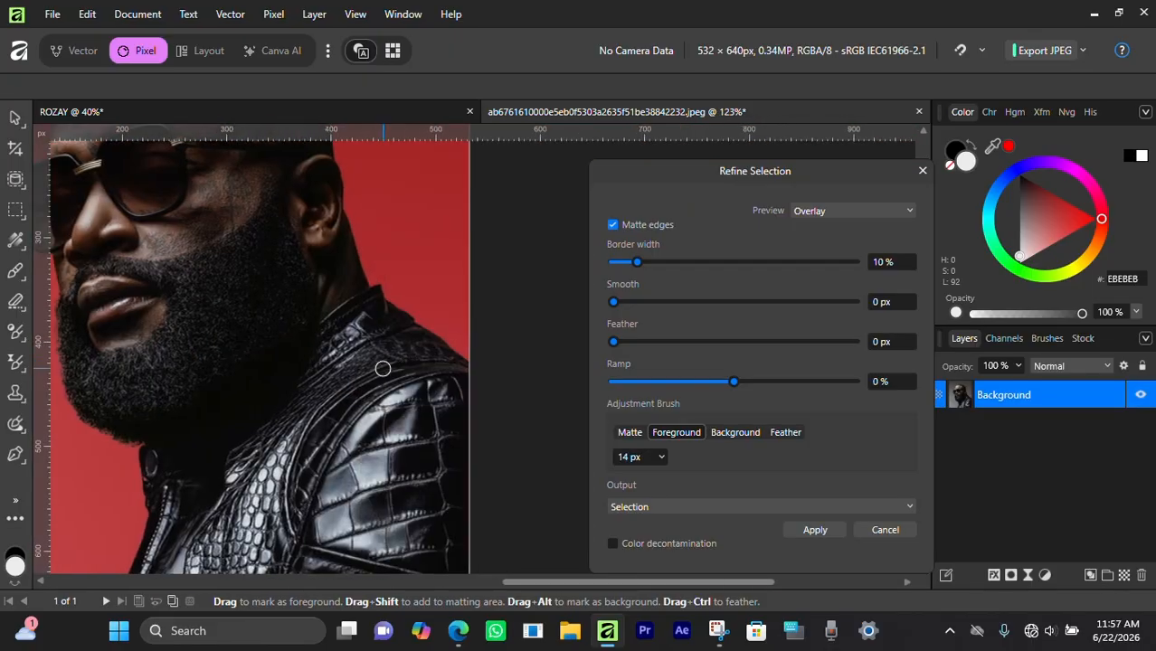
{"action": "scroll", "coordinate": [382, 368], "scroll_direction": "up", "scroll_amount": 4}
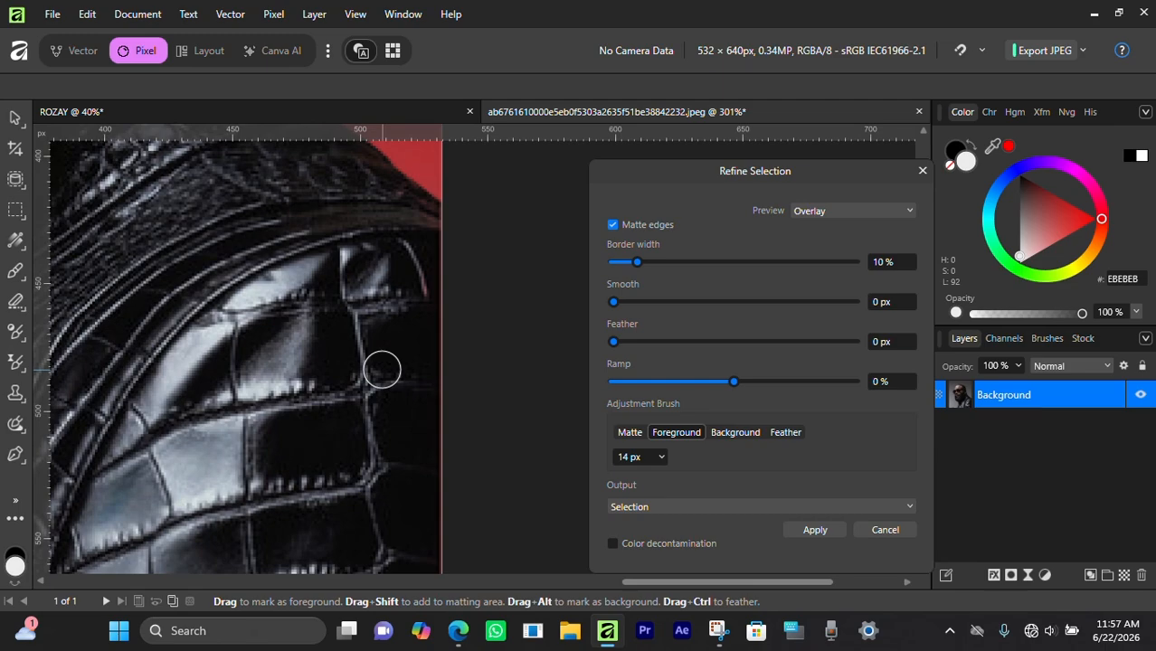
{"action": "scroll", "coordinate": [382, 368], "scroll_direction": "up", "scroll_amount": 3}
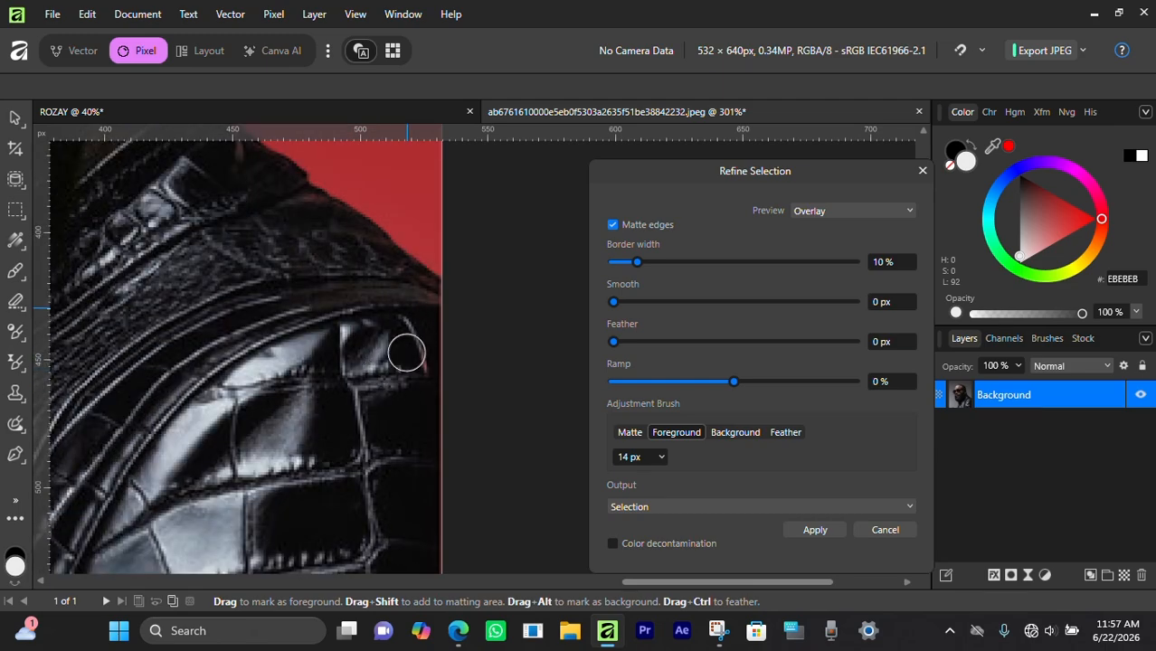
{"action": "scroll", "coordinate": [283, 313], "scroll_direction": "down", "scroll_amount": 5}
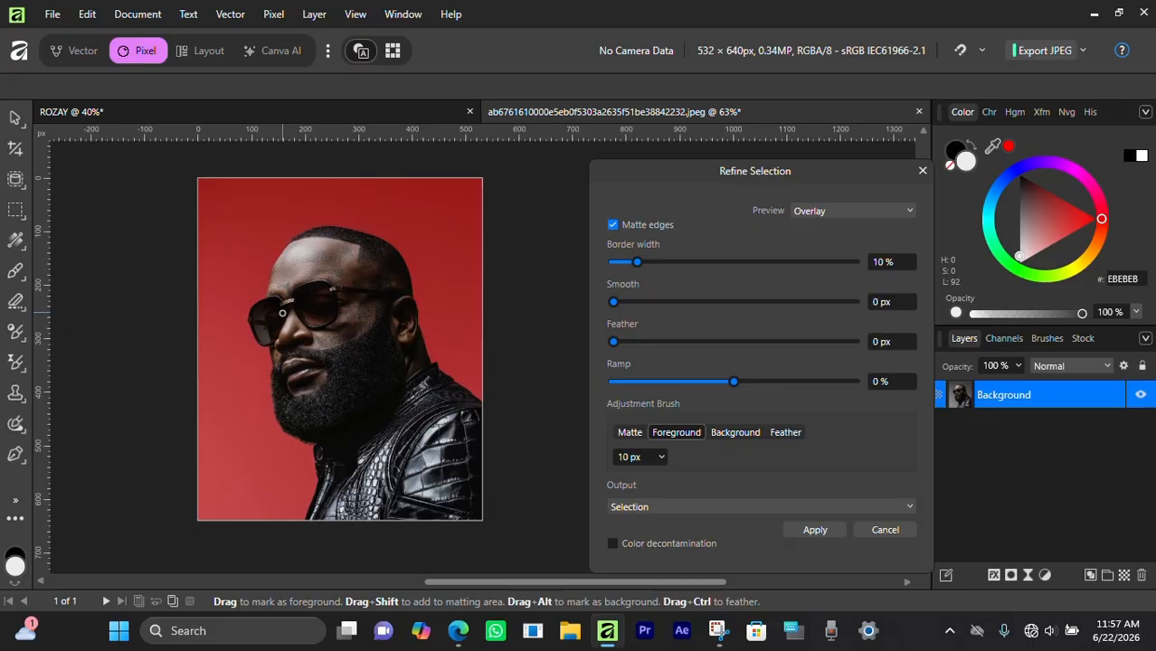
{"action": "left_click", "coordinate": [908, 212]}
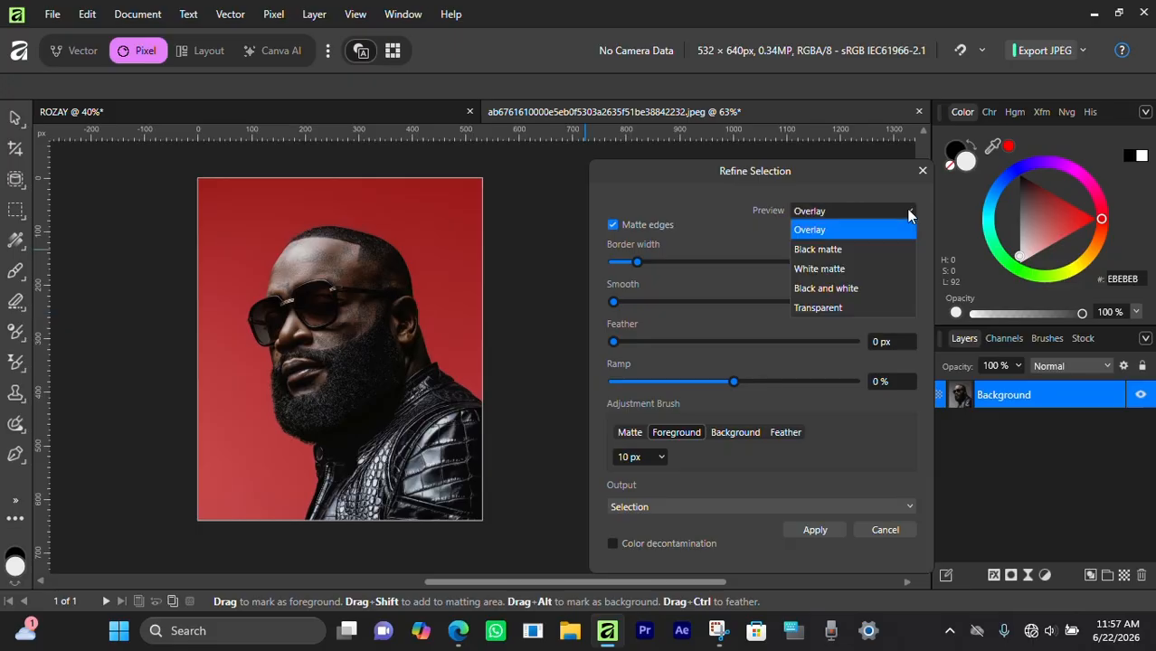
{"action": "left_click", "coordinate": [836, 249]}
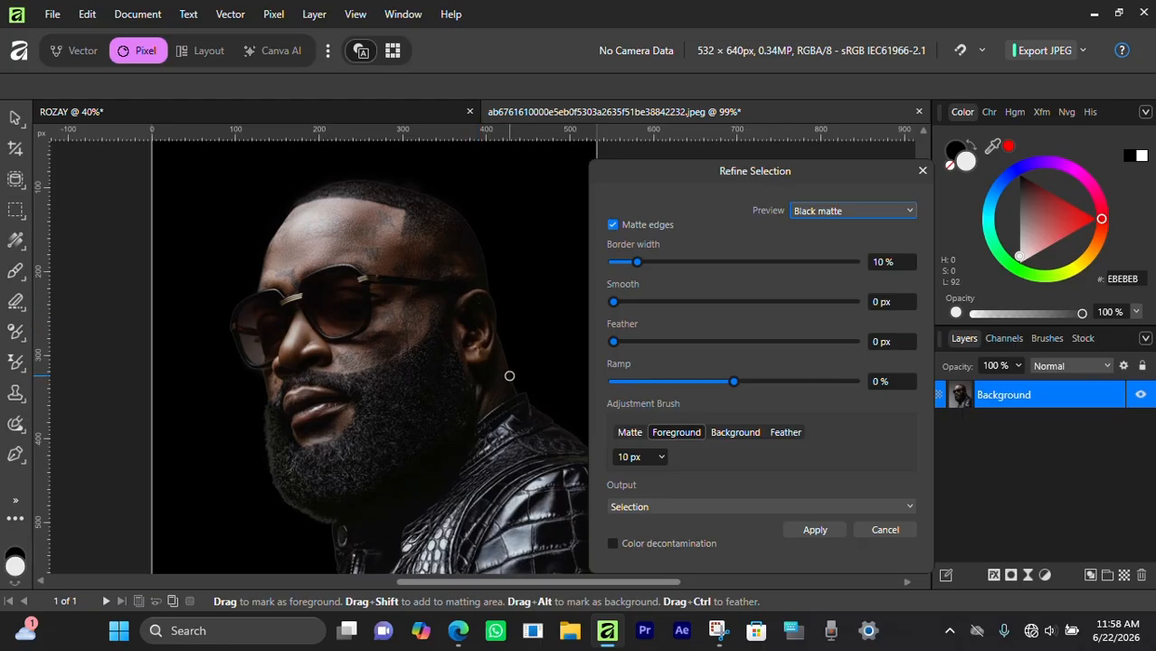
{"action": "left_click", "coordinate": [613, 544]}
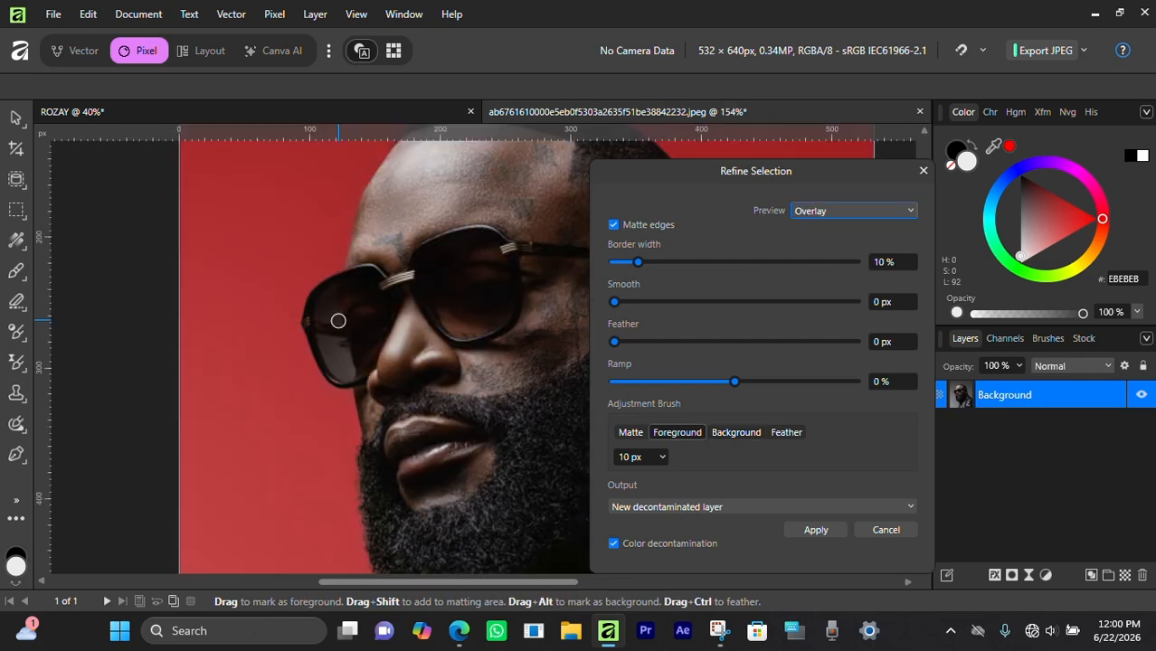
Step: Mark the see-through lower part of the outer sunglasses lens as background with a 7 px adjustment brush
{"action": "scroll", "coordinate": [336, 320], "scroll_direction": "up", "scroll_amount": 4}
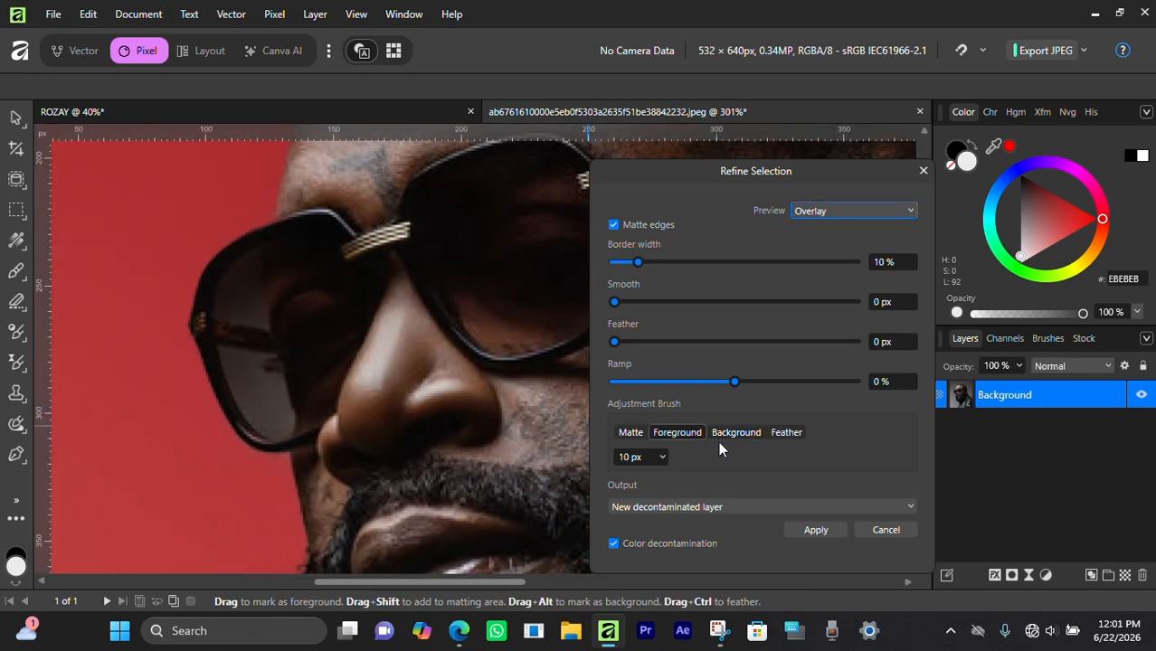
{"action": "left_click", "coordinate": [735, 434]}
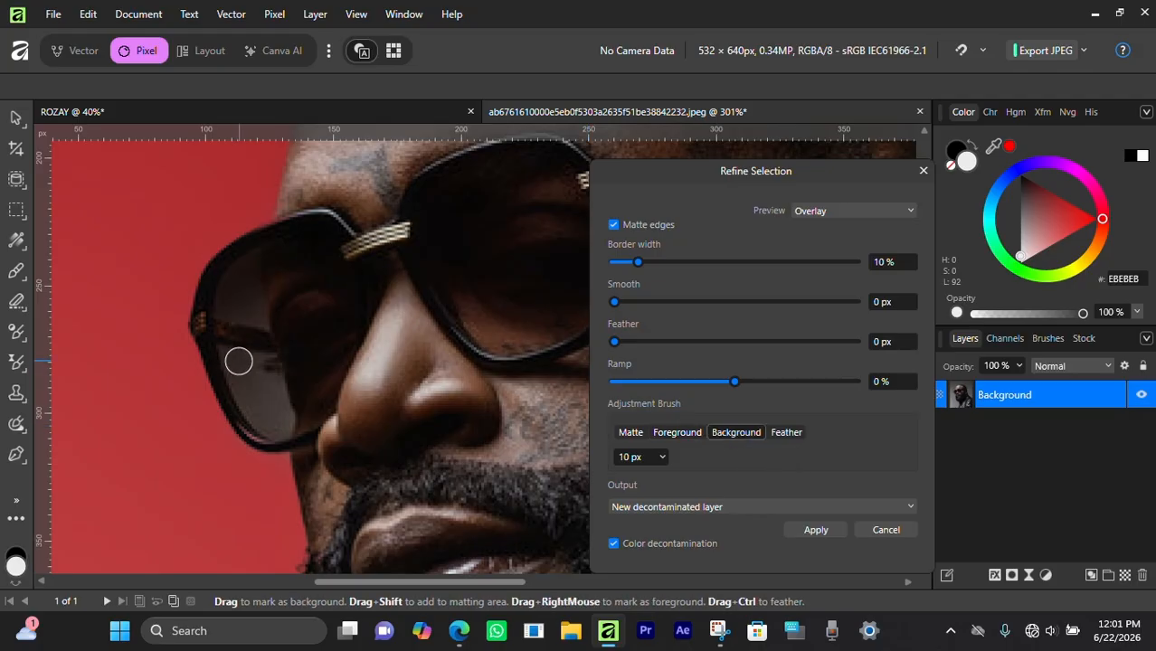
{"action": "key", "text": "bracketleft"}
{"action": "key", "text": "bracketleft"}
{"action": "key", "text": "bracketleft"}
{"action": "key", "text": "bracketleft"}
{"action": "key", "text": "bracketleft"}
{"action": "scroll", "coordinate": [239, 361], "scroll_direction": "up", "scroll_amount": 4}
{"action": "key", "text": "bracketright"}
{"action": "key", "text": "bracketright"}
{"action": "left_click_drag", "start_coordinate": [239, 353], "coordinate": [302, 464]}
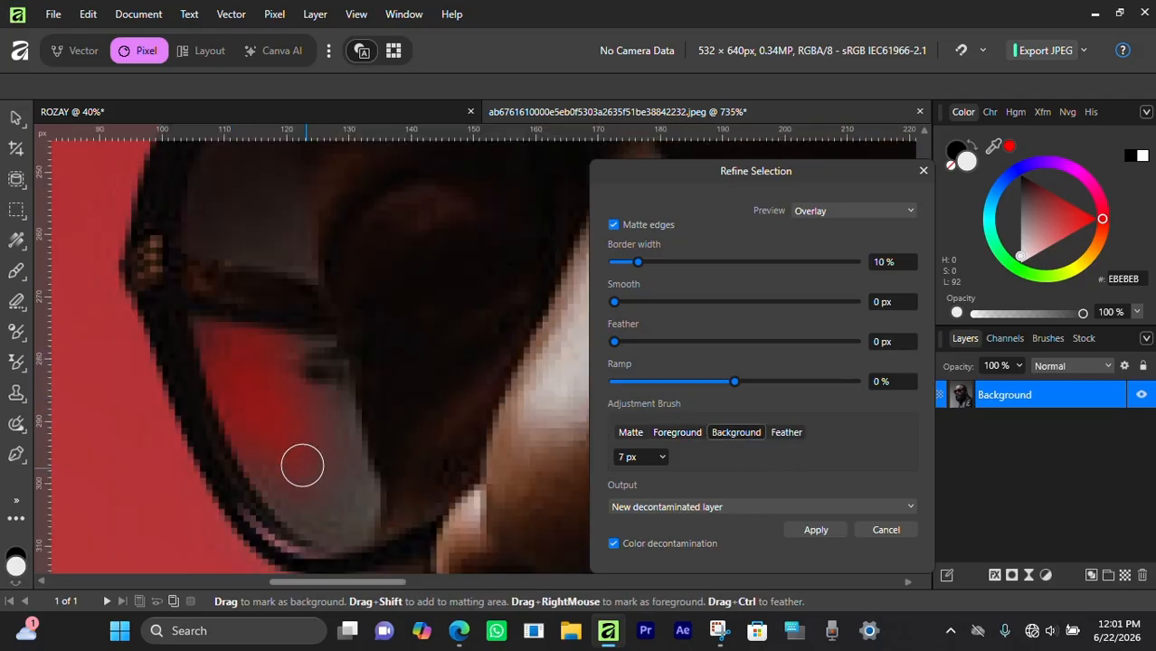
{"action": "scroll", "coordinate": [272, 409], "scroll_direction": "down", "scroll_amount": 3}
{"action": "mouse_move", "coordinate": [272, 407]}
{"action": "left_mouse_down"}
{"action": "mouse_move", "coordinate": [293, 462]}
{"action": "mouse_move", "coordinate": [255, 388]}
{"action": "mouse_move", "coordinate": [305, 464]}
{"action": "mouse_move", "coordinate": [297, 416]}
{"action": "mouse_move", "coordinate": [309, 443]}
{"action": "mouse_move", "coordinate": [302, 467]}
{"action": "left_mouse_up"}
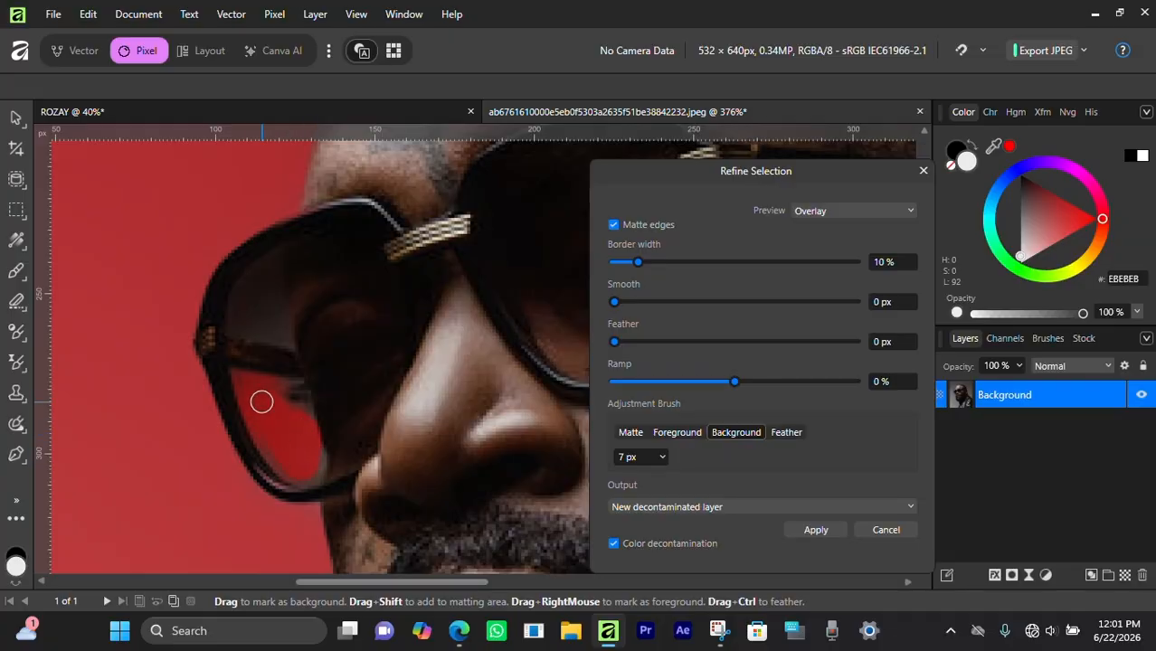
{"action": "key", "text": "bracketleft"}
{"action": "key", "text": "bracketleft"}
{"action": "key", "text": "bracketleft"}
{"action": "mouse_move", "coordinate": [274, 260]}
{"action": "left_mouse_down"}
{"action": "mouse_move", "coordinate": [242, 294]}
{"action": "mouse_move", "coordinate": [263, 314]}
{"action": "left_mouse_up"}
{"action": "key", "text": "ctrl+z"}
Step: Mark the see-through area above the temple arm in the outer lens as background with a 7 px brush
{"action": "key", "text": "bracketright"}
{"action": "key", "text": "bracketright"}
{"action": "key", "text": "bracketright"}
{"action": "mouse_move", "coordinate": [263, 271]}
{"action": "left_mouse_down"}
{"action": "mouse_move", "coordinate": [271, 327]}
{"action": "mouse_move", "coordinate": [253, 293]}
{"action": "mouse_move", "coordinate": [262, 282]}
{"action": "mouse_move", "coordinate": [239, 319]}
{"action": "mouse_move", "coordinate": [257, 286]}
{"action": "mouse_move", "coordinate": [241, 322]}
{"action": "left_mouse_up"}
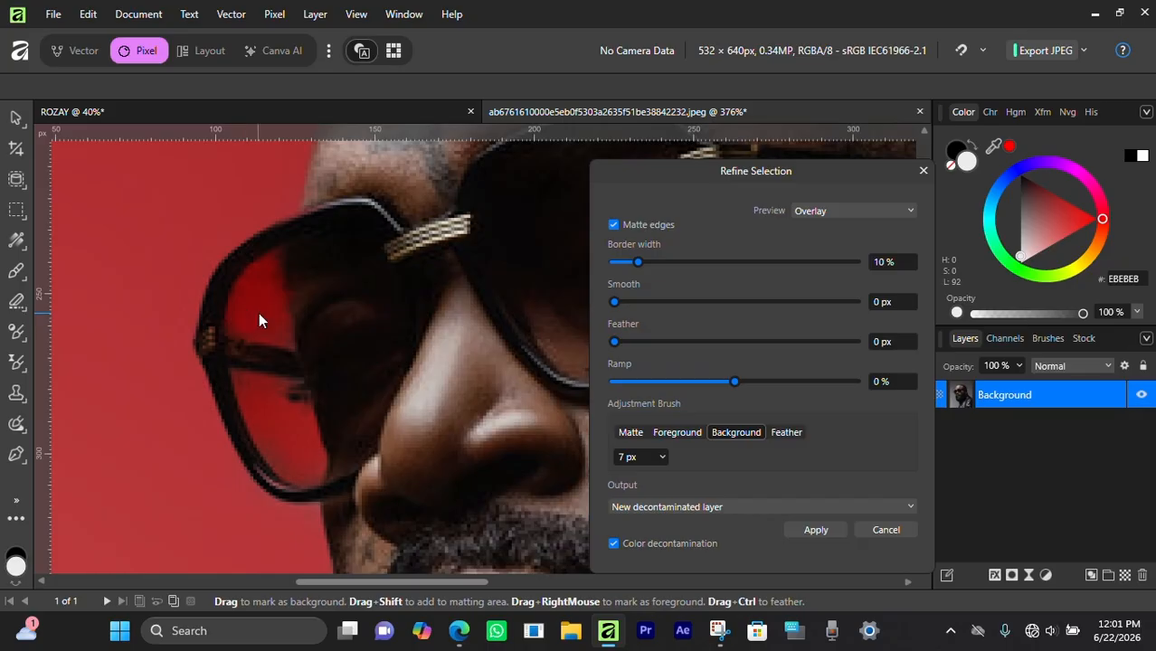
Step: Touch up the background area in the lower corner of the outer lens with a 4 px brush and check the whole cutout
{"action": "key", "text": "bracketleft"}
{"action": "key", "text": "bracketleft"}
{"action": "key", "text": "bracketleft"}
{"action": "mouse_move", "coordinate": [243, 384]}
{"action": "left_mouse_down"}
{"action": "mouse_move", "coordinate": [274, 387]}
{"action": "mouse_move", "coordinate": [298, 436]}
{"action": "mouse_move", "coordinate": [264, 433]}
{"action": "mouse_move", "coordinate": [305, 475]}
{"action": "mouse_move", "coordinate": [306, 420]}
{"action": "mouse_move", "coordinate": [285, 445]}
{"action": "mouse_move", "coordinate": [246, 385]}
{"action": "left_mouse_up"}
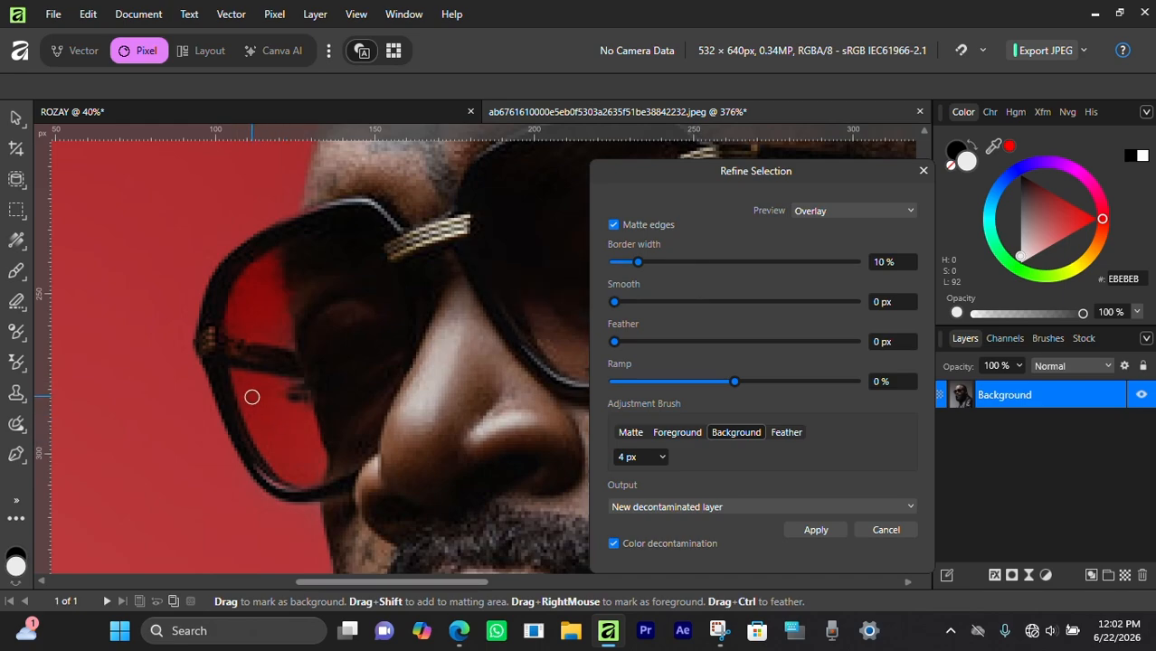
{"action": "scroll", "coordinate": [250, 401], "scroll_direction": "down", "scroll_amount": 5}
{"action": "scroll", "coordinate": [251, 401], "scroll_direction": "down", "scroll_amount": 3}
{"action": "scroll", "coordinate": [281, 305], "scroll_direction": "up", "scroll_amount": 6}
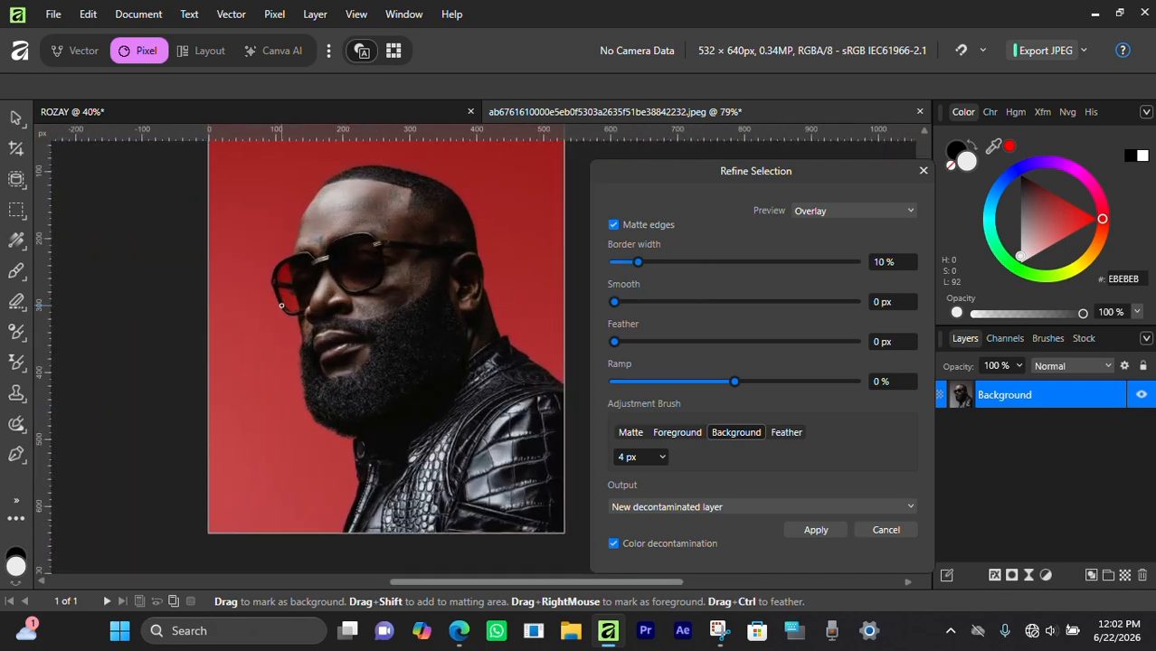
{"action": "scroll", "coordinate": [280, 305], "scroll_direction": "down", "scroll_amount": 3}
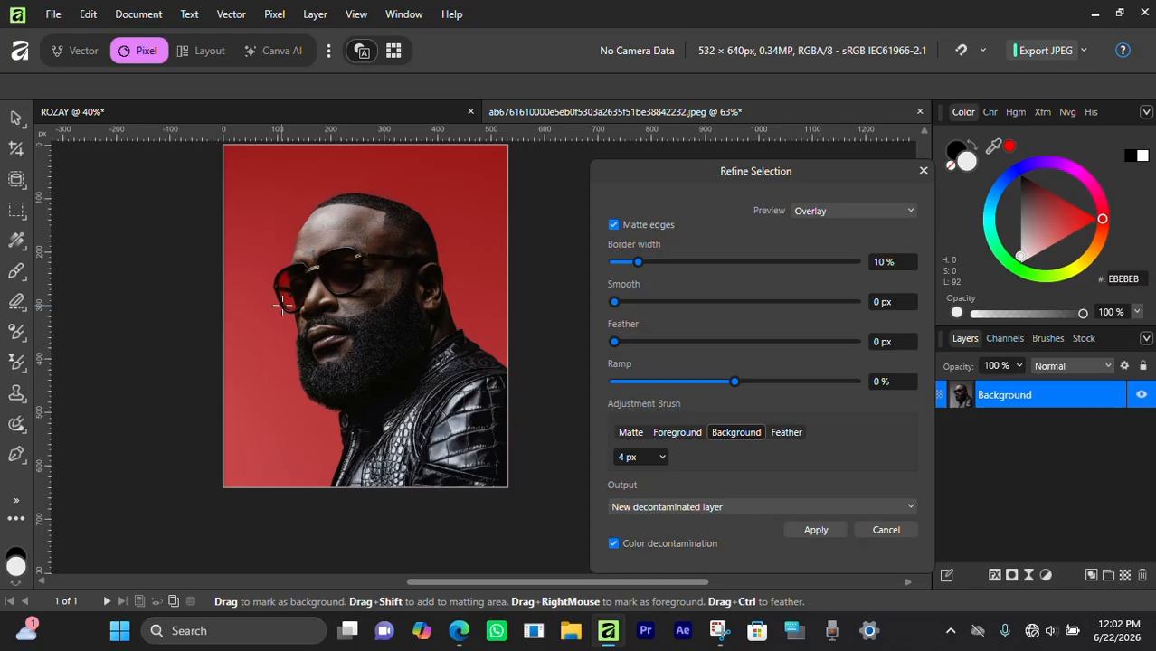
Step: Set the selection refinement's output to a new decontaminated layer with mask
{"action": "scroll", "coordinate": [356, 237], "scroll_direction": "up", "scroll_amount": 2}
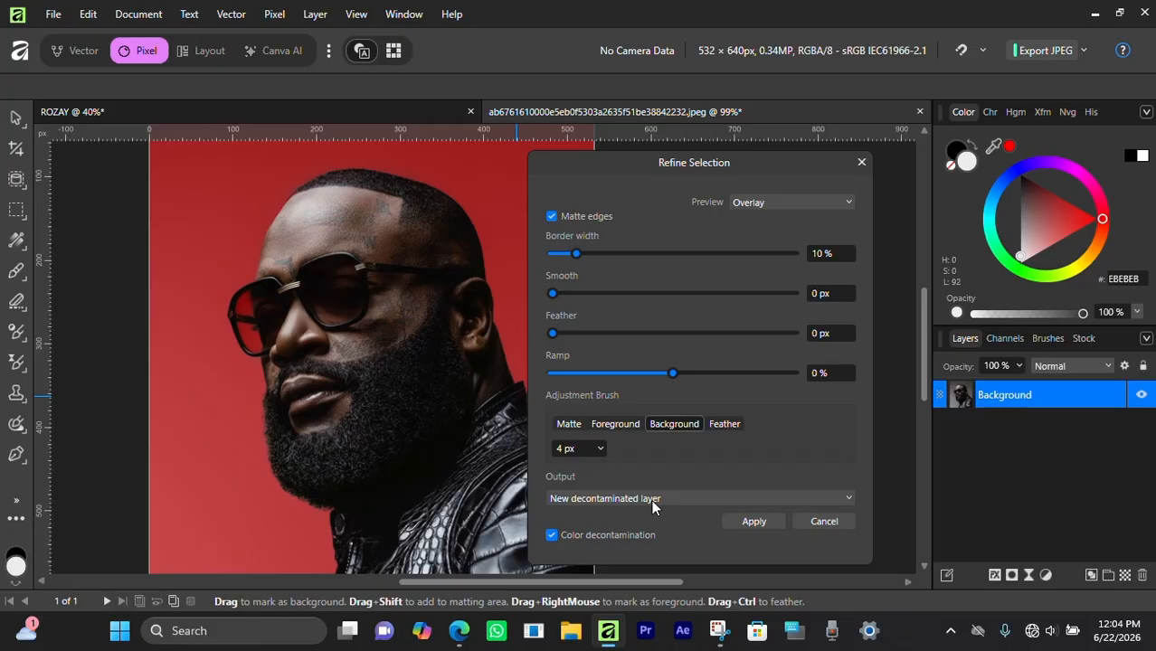
{"action": "left_click", "coordinate": [653, 507]}
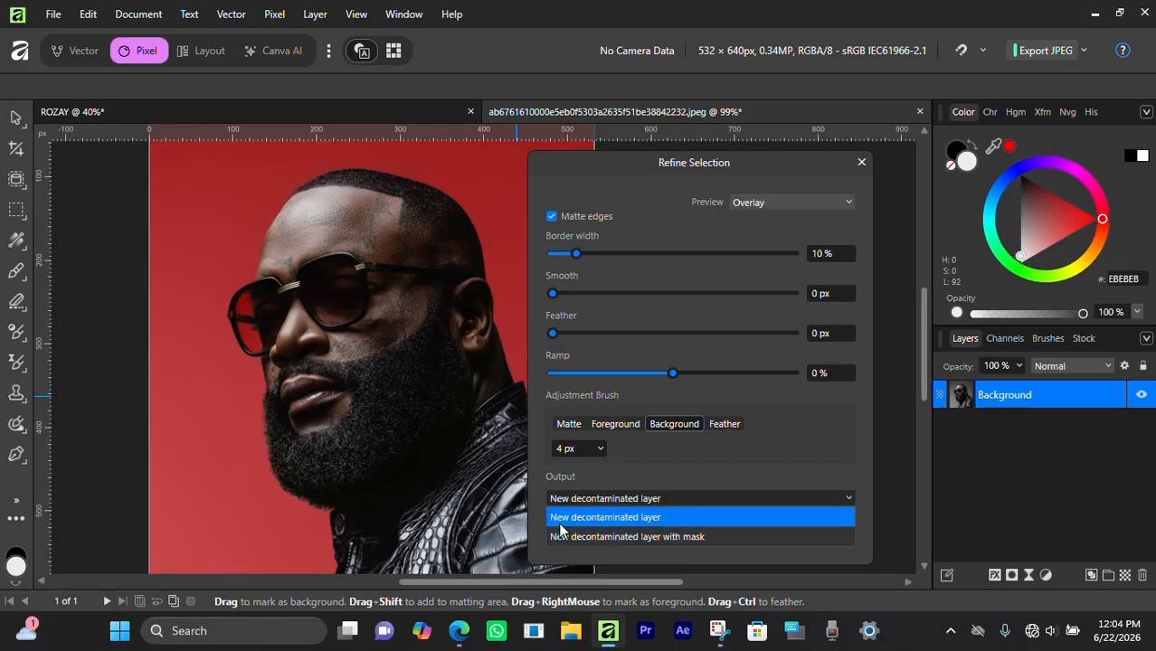
{"action": "left_click", "coordinate": [608, 535]}
{"action": "left_click_drag", "start_coordinate": [601, 154], "coordinate": [593, 146]}
Step: Look through the adjustment brush modes Matte, Foreground, Background and Feather
{"action": "left_click", "coordinate": [568, 424]}
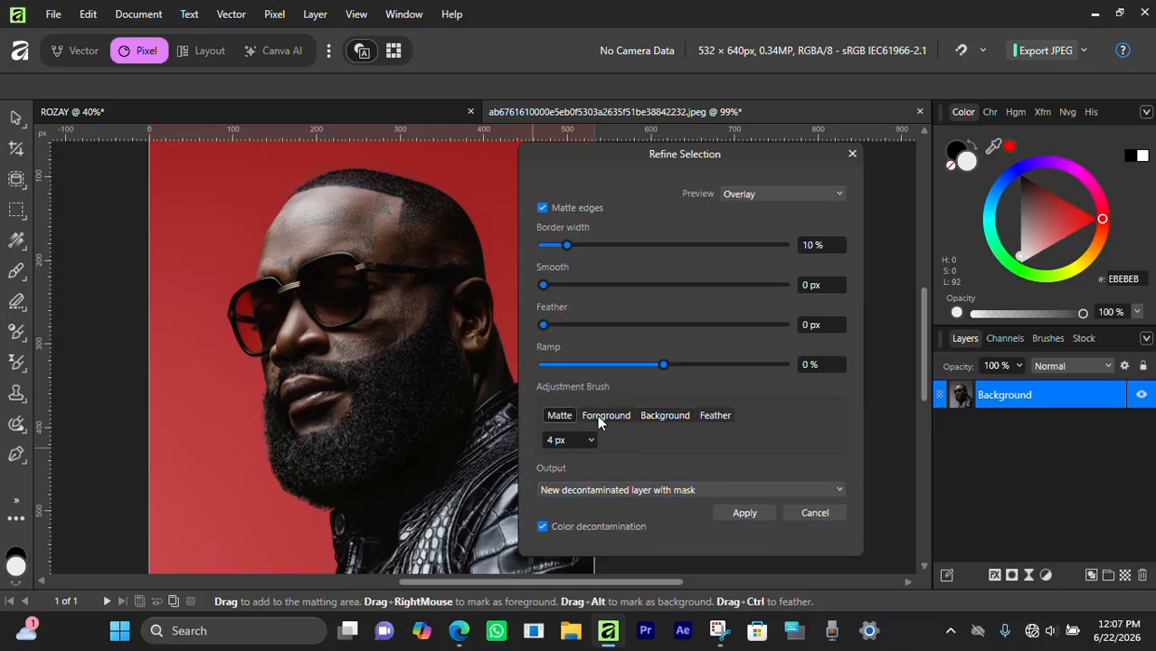
{"action": "left_click", "coordinate": [604, 424]}
{"action": "left_click", "coordinate": [665, 416]}
{"action": "left_click", "coordinate": [715, 415]}
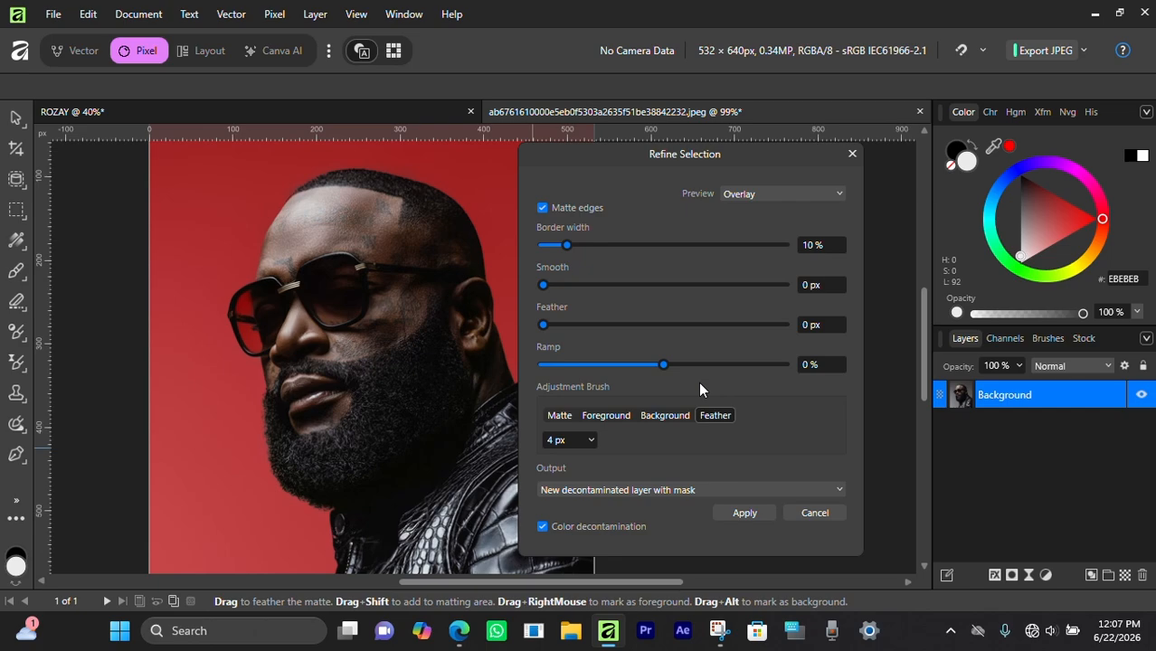
Step: Apply the refined selection to output the man's cutout as a masked layer, and switch to the Move tool
{"action": "left_click", "coordinate": [744, 513]}
{"action": "left_click", "coordinate": [15, 117]}
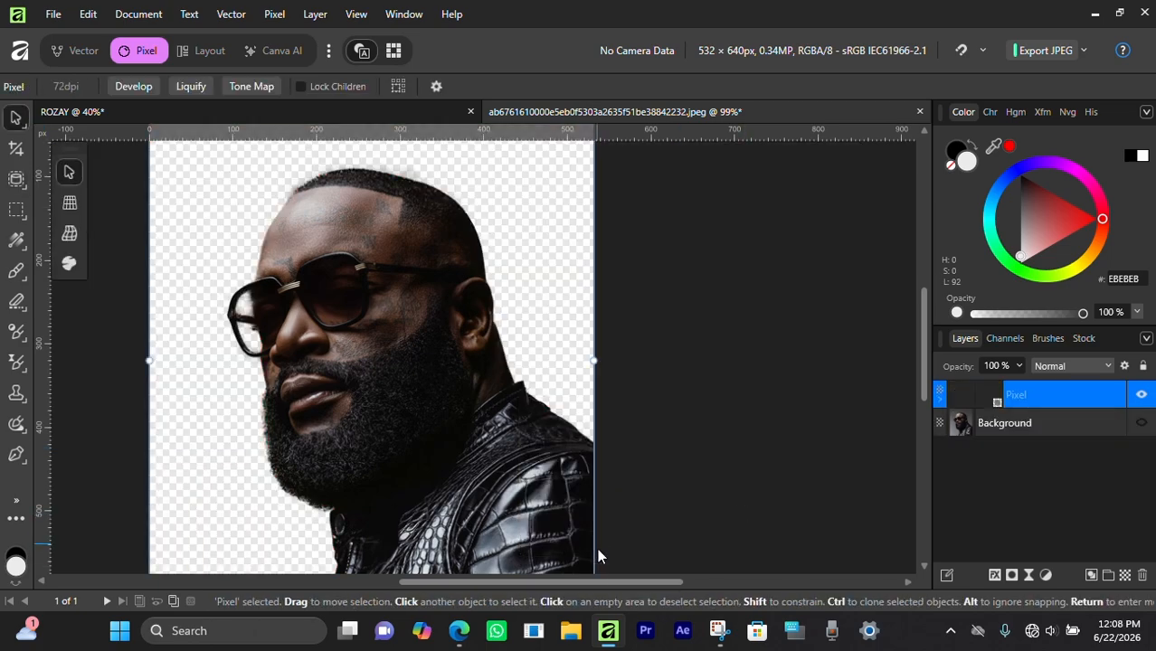
{"action": "left_click_drag", "start_coordinate": [596, 582], "coordinate": [520, 580]}
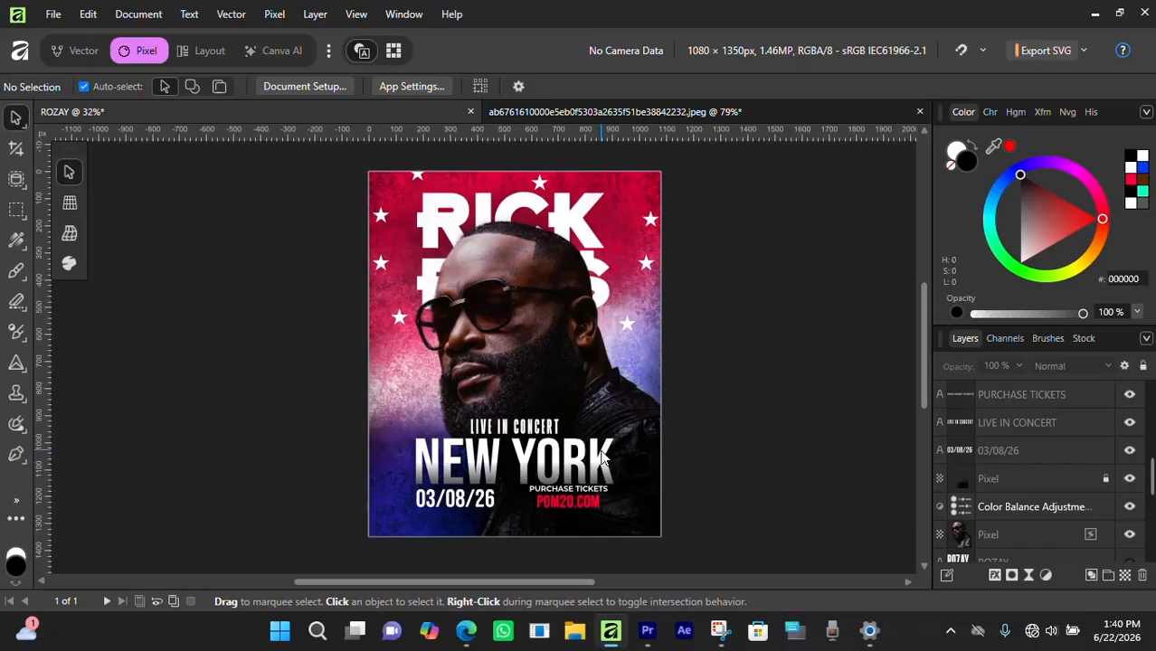
Step: Examine the ROZAY concert poster up close, checking the portrait cutout's edges and the event text over the jacket
{"action": "scroll", "coordinate": [602, 457], "scroll_direction": "up", "scroll_amount": 2}
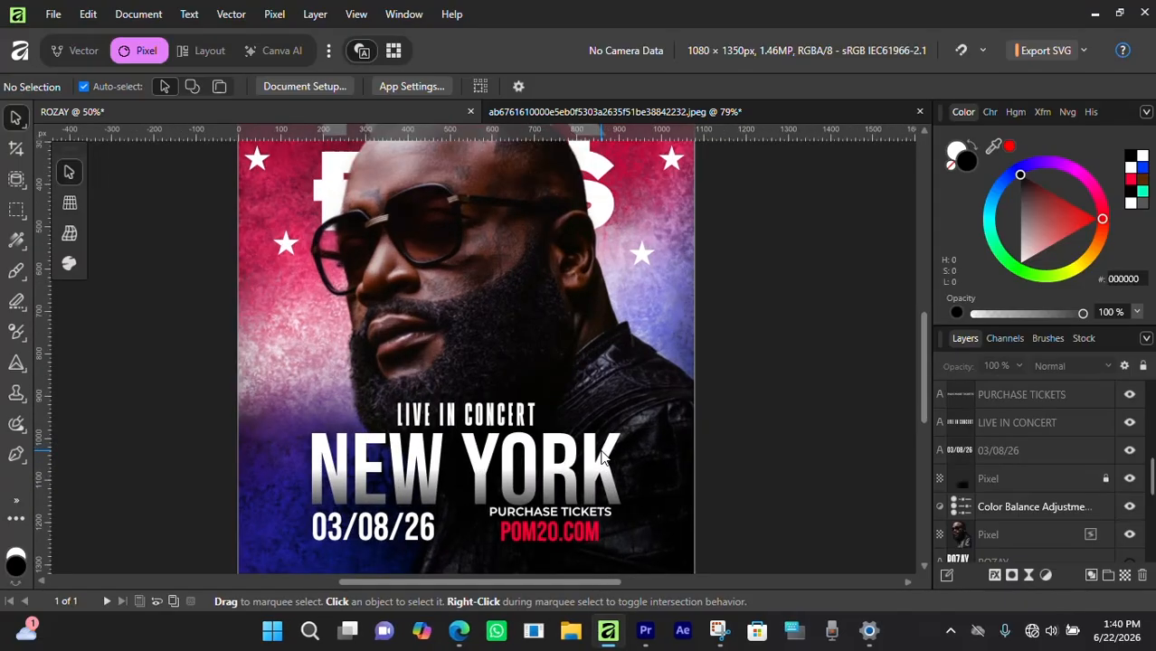
{"action": "scroll", "coordinate": [512, 395], "scroll_direction": "up", "scroll_amount": 2}
{"action": "scroll", "coordinate": [487, 385], "scroll_direction": "up", "scroll_amount": 2}
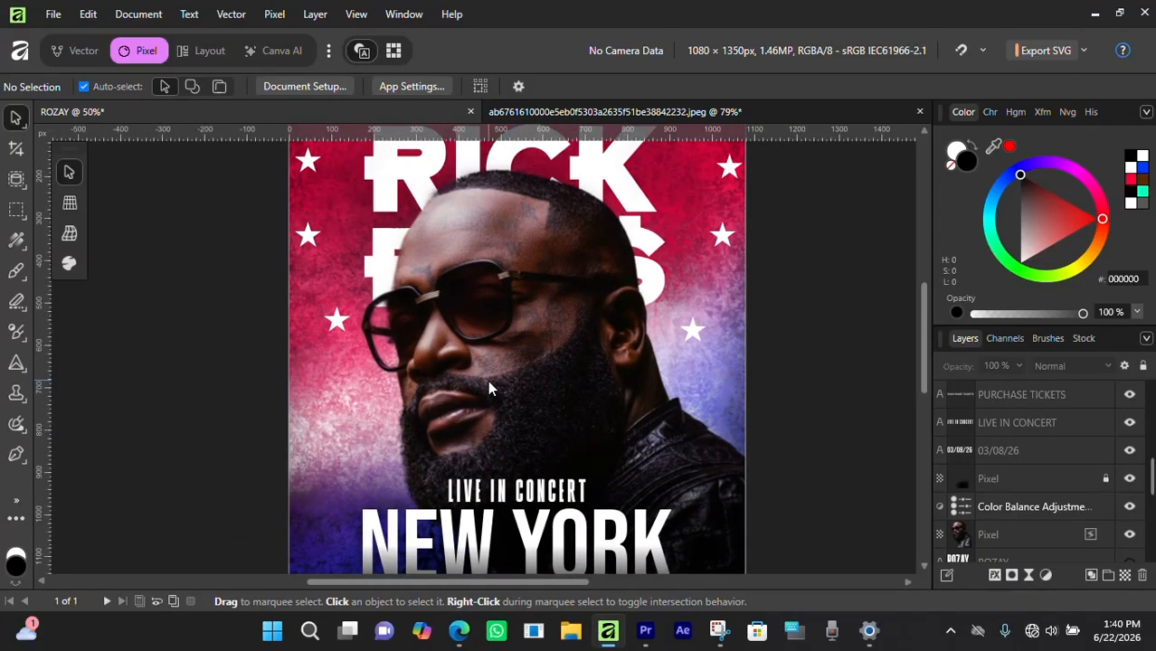
{"action": "scroll", "coordinate": [487, 382], "scroll_direction": "up", "scroll_amount": 1}
{"action": "scroll", "coordinate": [487, 382], "scroll_direction": "down", "scroll_amount": 3}
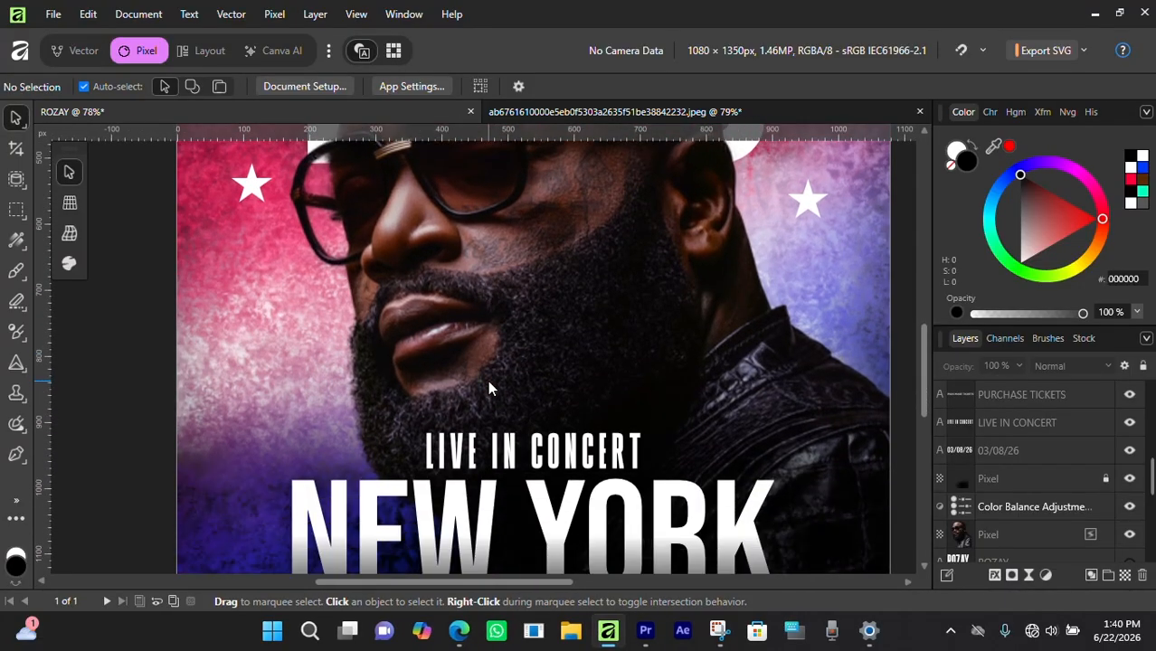
{"action": "scroll", "coordinate": [488, 380], "scroll_direction": "down", "scroll_amount": 3}
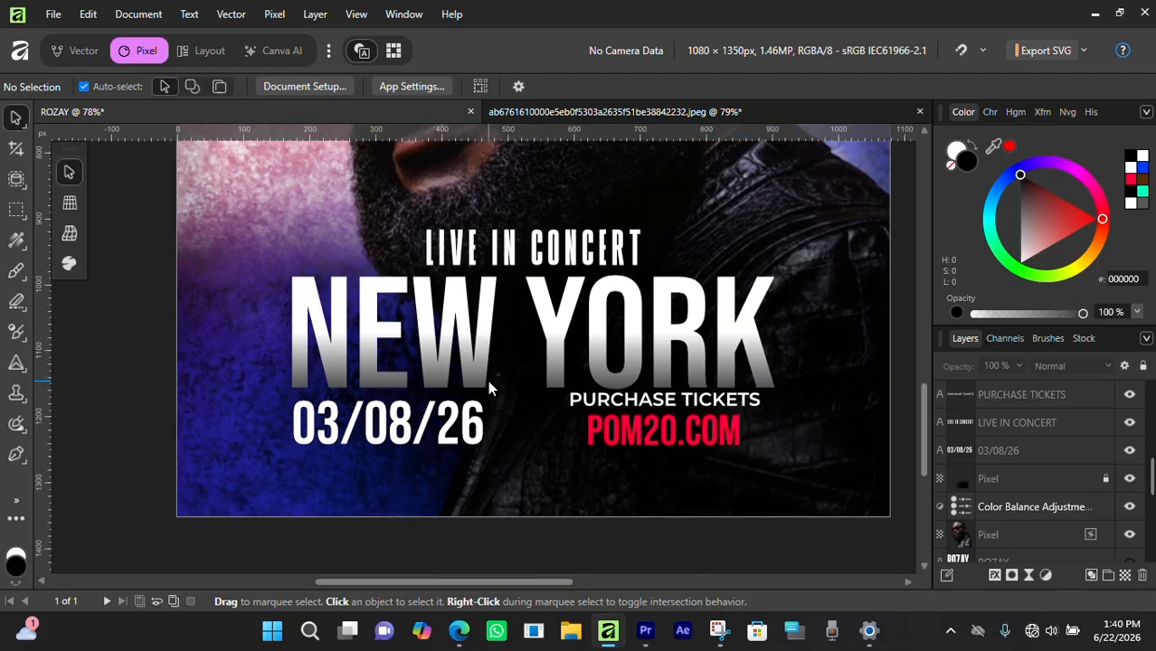
{"action": "scroll", "coordinate": [488, 384], "scroll_direction": "up", "scroll_amount": 1}
{"action": "scroll", "coordinate": [489, 389], "scroll_direction": "up", "scroll_amount": 1}
{"action": "scroll", "coordinate": [489, 389], "scroll_direction": "up", "scroll_amount": 1}
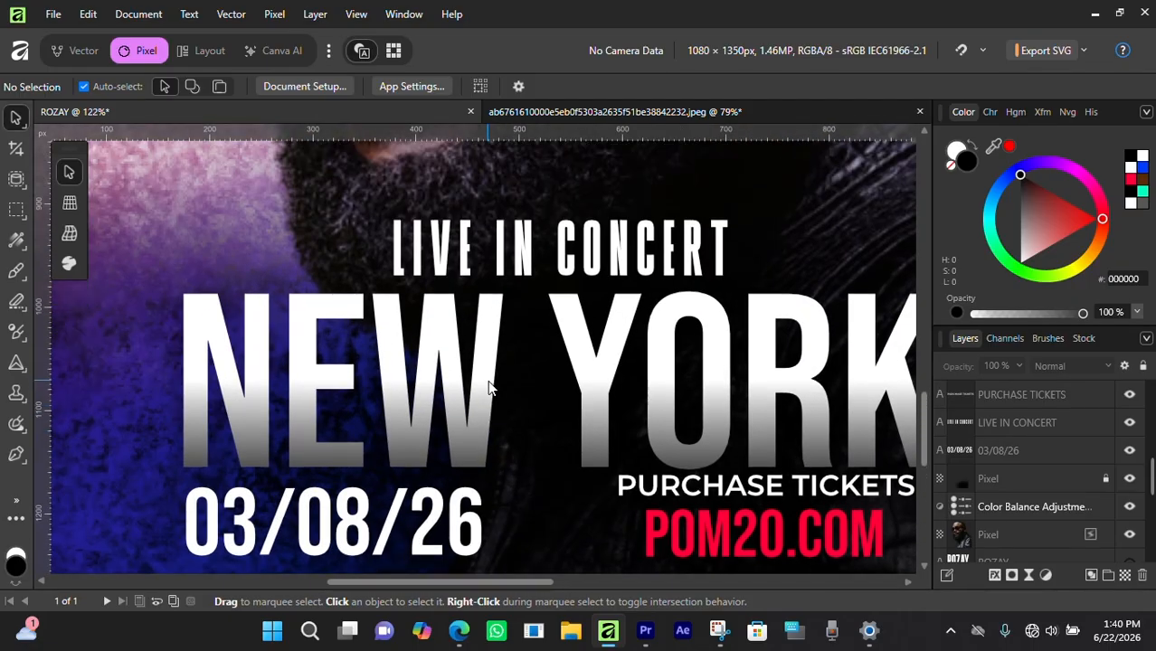
{"action": "scroll", "coordinate": [489, 389], "scroll_direction": "right", "scroll_amount": 5}
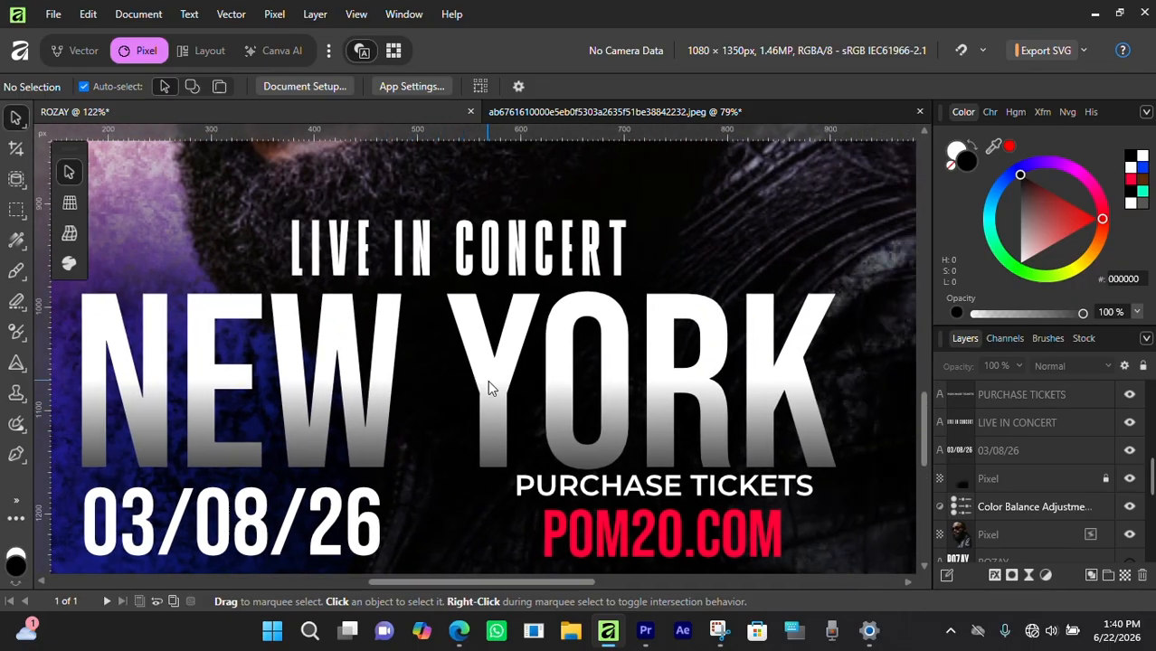
{"action": "scroll", "coordinate": [489, 389], "scroll_direction": "right", "scroll_amount": 1}
{"action": "scroll", "coordinate": [489, 389], "scroll_direction": "down", "scroll_amount": 4}
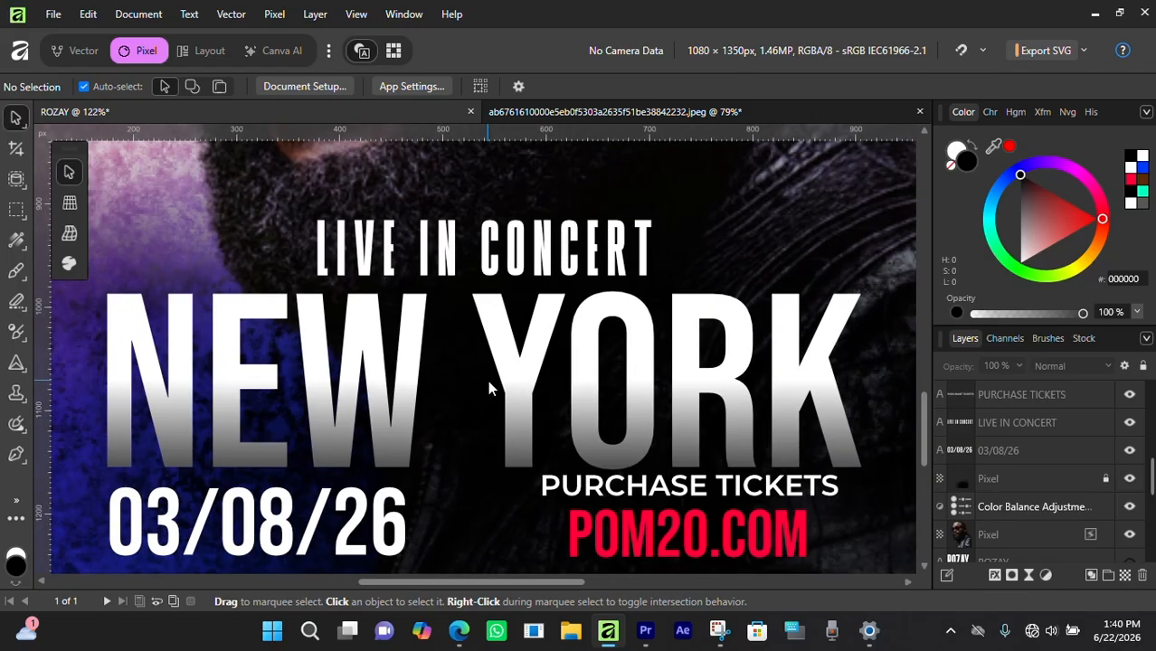
{"action": "scroll", "coordinate": [489, 389], "scroll_direction": "up", "scroll_amount": 5}
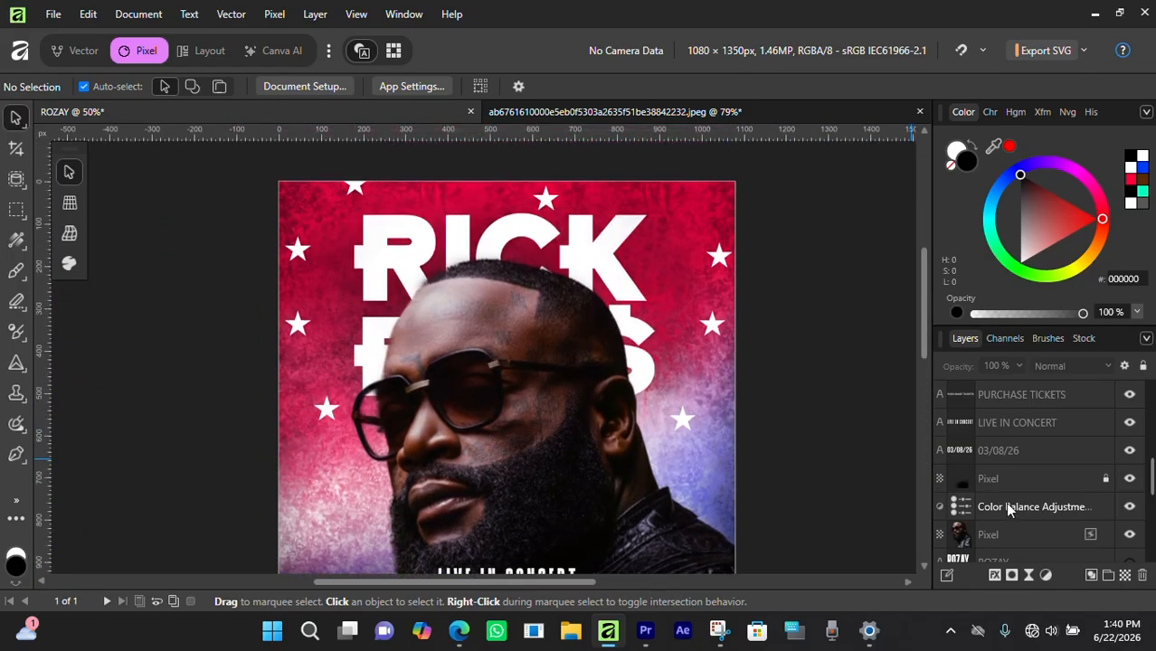
Step: Hide the portrait's pixel layer in the poster to examine the RICK RO$$ title and textured background, and show the layer again
{"action": "left_click", "coordinate": [1017, 534]}
{"action": "left_click", "coordinate": [1129, 535]}
{"action": "scroll", "coordinate": [611, 330], "scroll_direction": "down", "scroll_amount": 1}
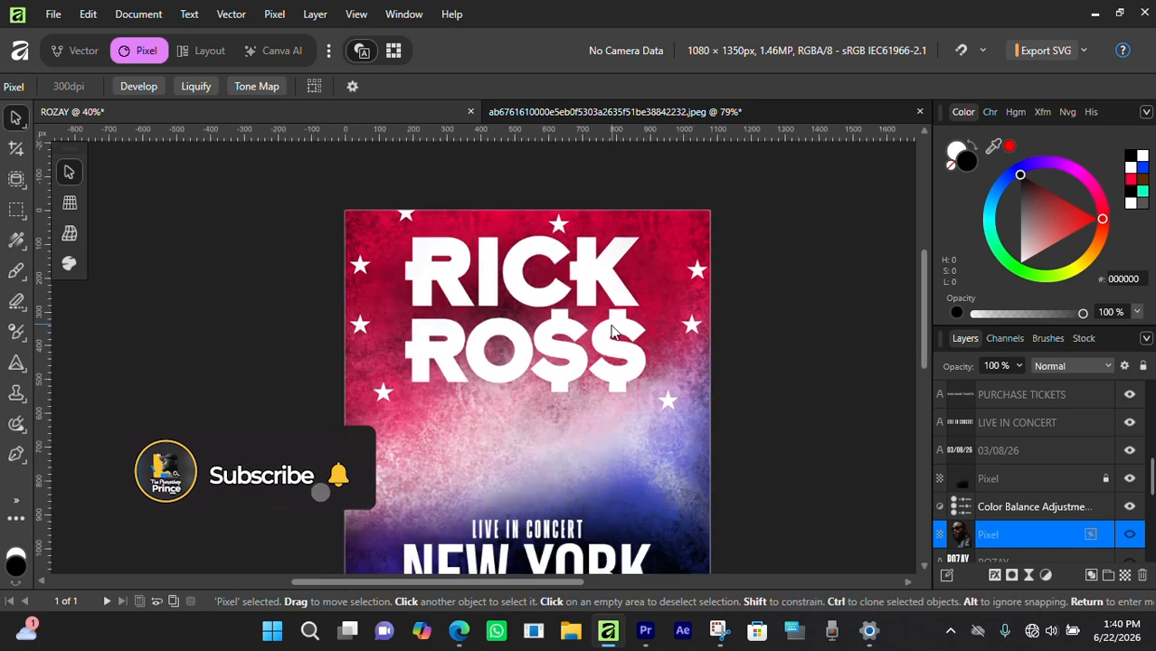
{"action": "scroll", "coordinate": [611, 330], "scroll_direction": "down", "scroll_amount": 1}
{"action": "scroll", "coordinate": [611, 330], "scroll_direction": "down", "scroll_amount": 1}
{"action": "scroll", "coordinate": [611, 330], "scroll_direction": "up", "scroll_amount": 1}
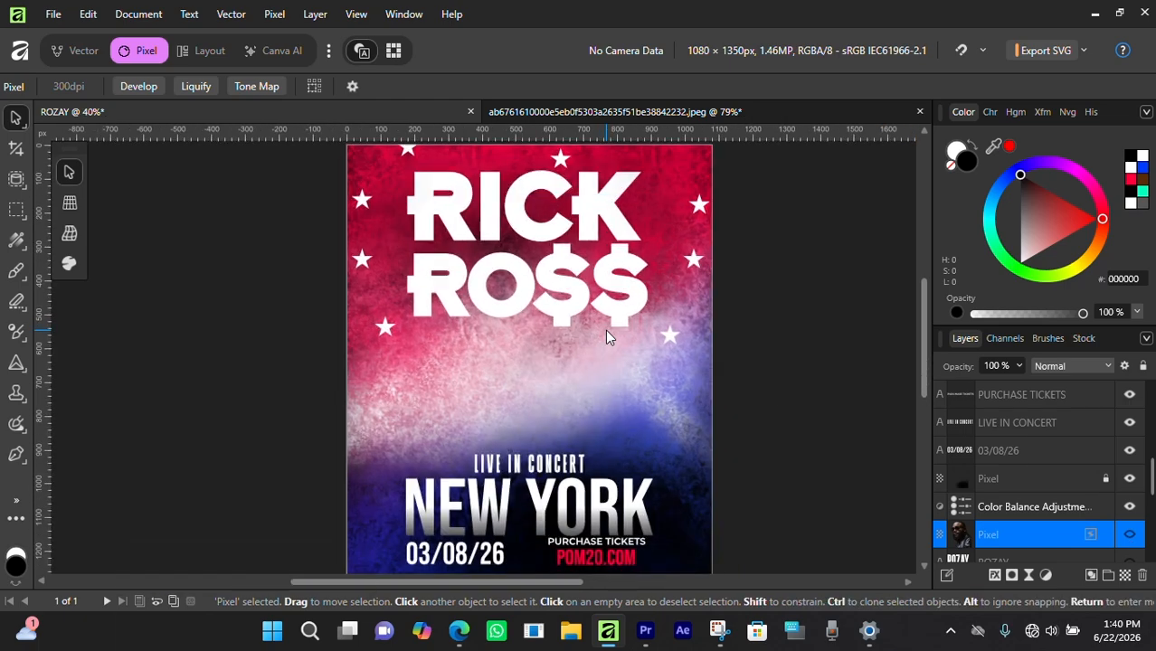
{"action": "scroll", "coordinate": [607, 337], "scroll_direction": "up", "scroll_amount": 4}
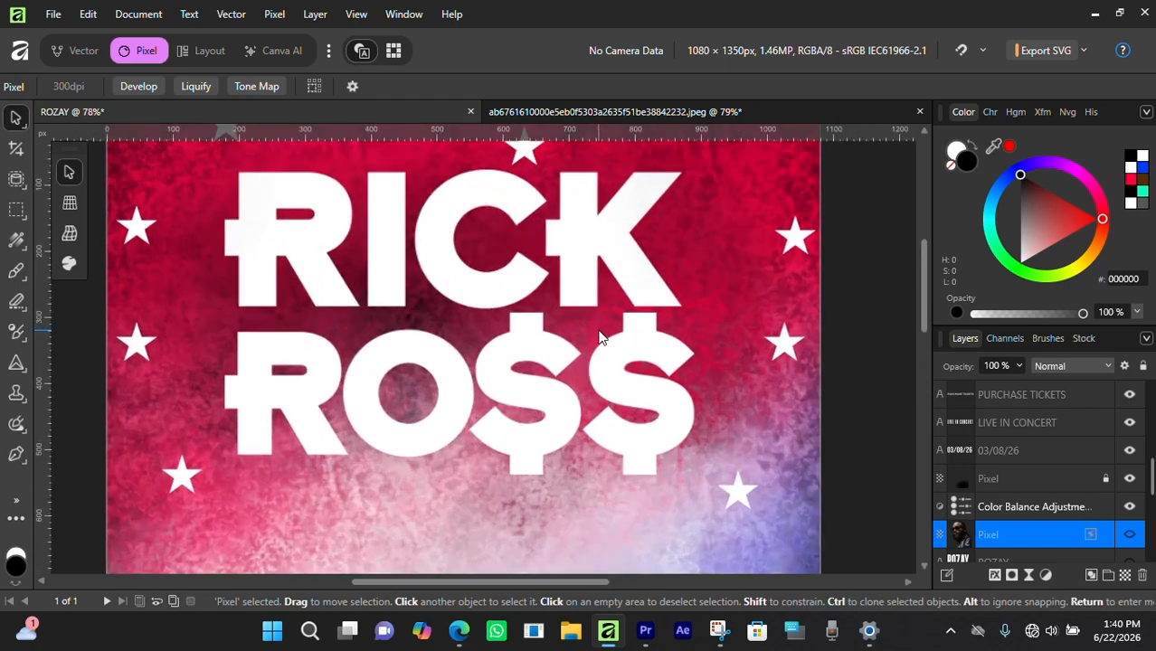
{"action": "scroll", "coordinate": [599, 337], "scroll_direction": "down", "scroll_amount": 3}
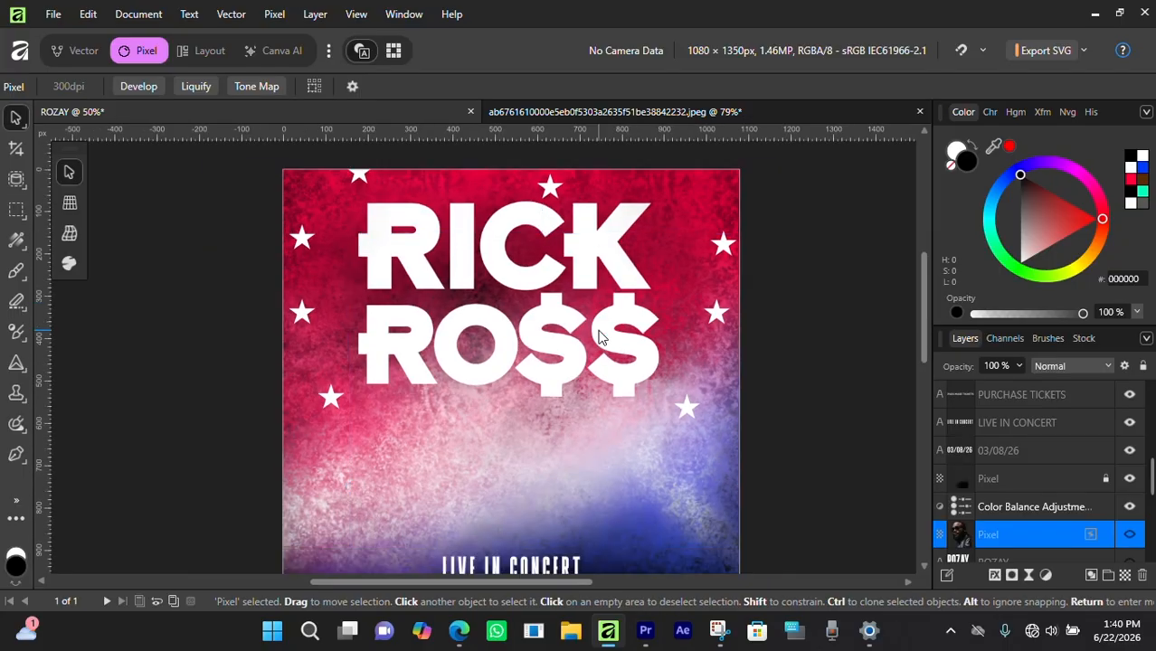
{"action": "scroll", "coordinate": [599, 337], "scroll_direction": "down", "scroll_amount": 2}
{"action": "scroll", "coordinate": [599, 336], "scroll_direction": "down", "scroll_amount": 2}
{"action": "left_click", "coordinate": [1130, 533]}
{"action": "scroll", "coordinate": [599, 338], "scroll_direction": "up", "scroll_amount": 2}
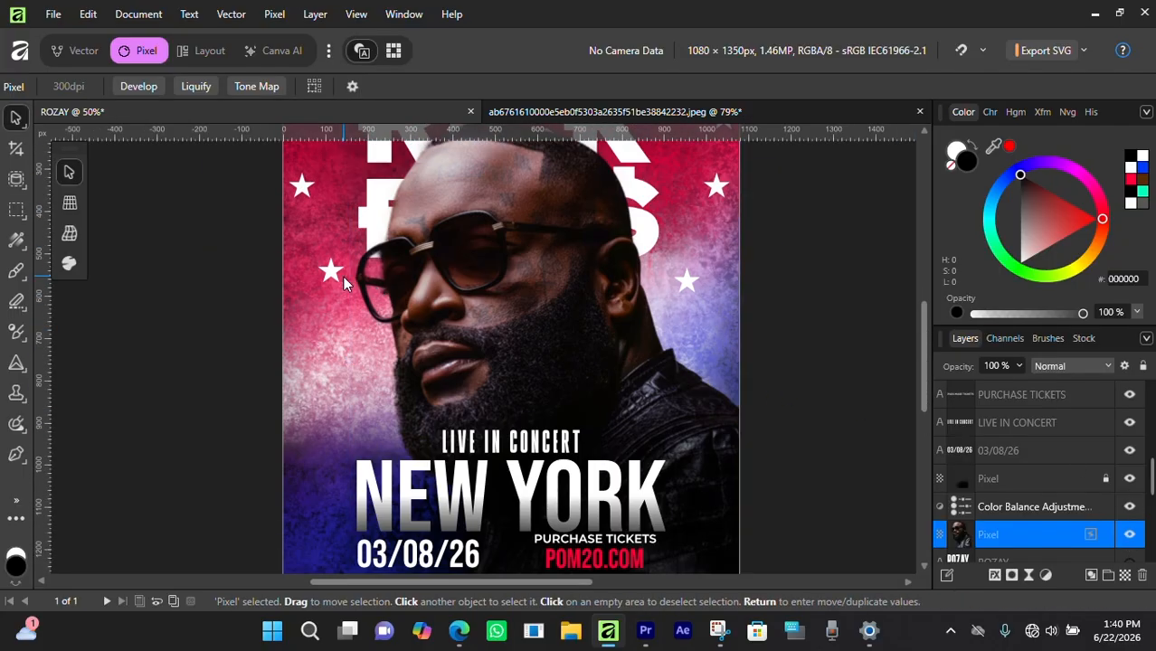